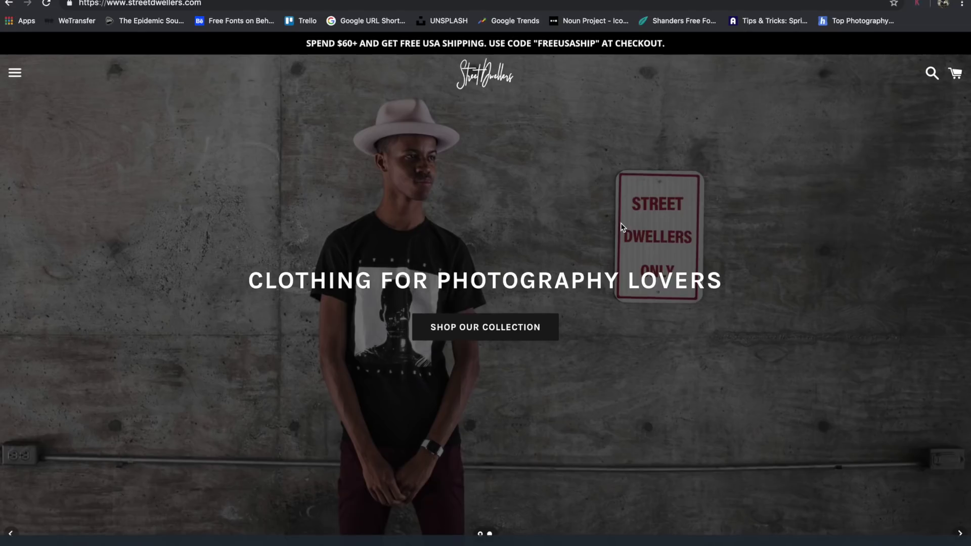
Scroll down the Street Dwellers home page and open Shop Our Collection's all-products grid.
scroll(622, 227, down, 2)
click(524, 240)
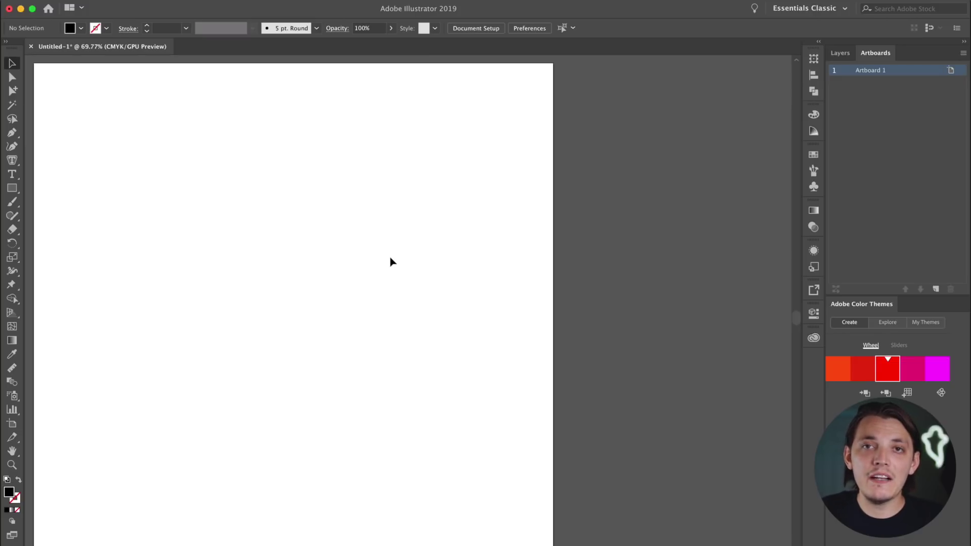
Type 'CHARLEY PANGUS' as a new text line, correcting the typos along the way.
key(t)
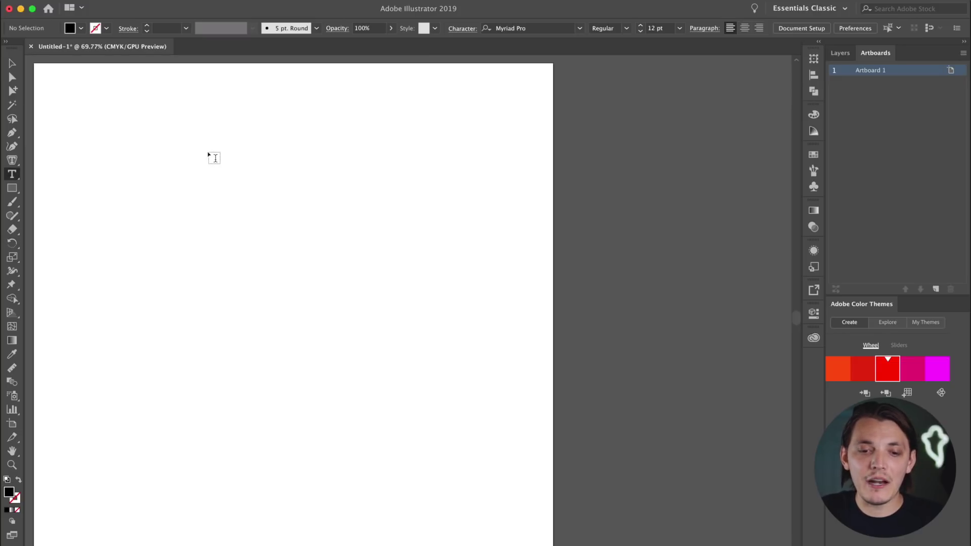
click(178, 126)
text(CHARLEYT P)
key(BackSpace)
text(NGU)
key(BackSpace)
key(BackSpace)
key(BackSpace)
text(GUS)
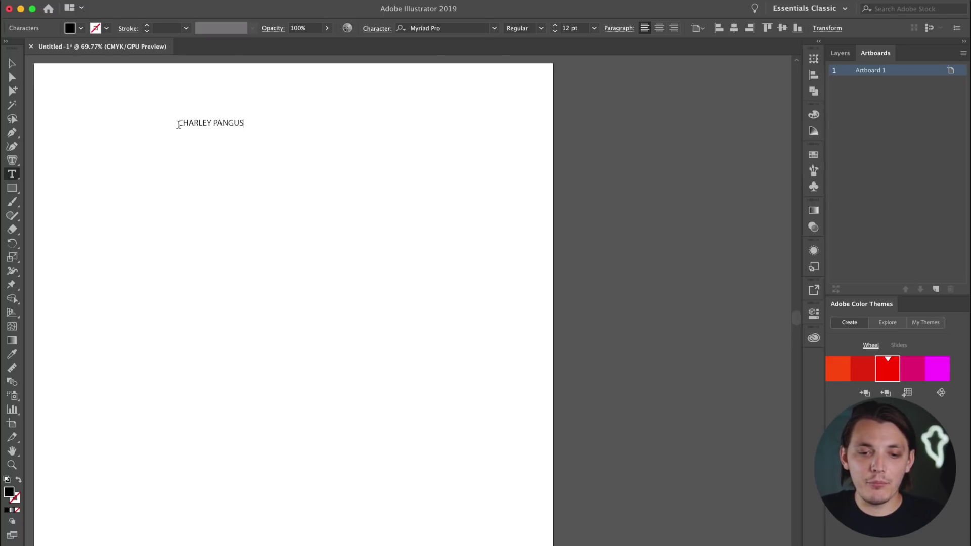
Enlarge the name to about 35 pt, retype a duplicate line as PHOTOGRAPHER, and shift both left.
click(12, 62)
mouse_move(244, 128)
mouse_down()
mouse_move(336, 191)
mouse_move(332, 156)
mouse_move(302, 132)
mouse_move(227, 109)
mouse_move(241, 138)
mouse_up()
triple_click(242, 132)
text(PHOTOGRAPHER)
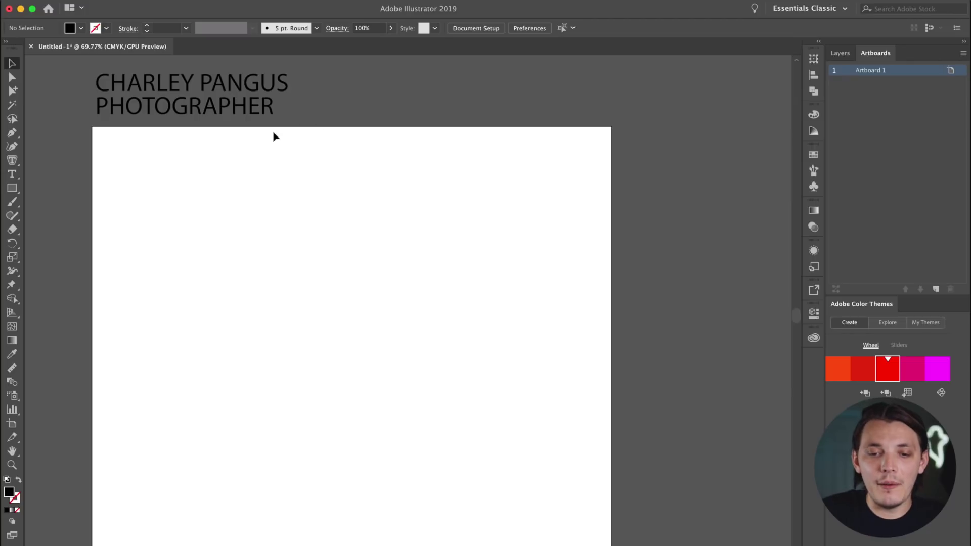
click(197, 80)
drag(196, 80, 193, 80)
click(310, 192)
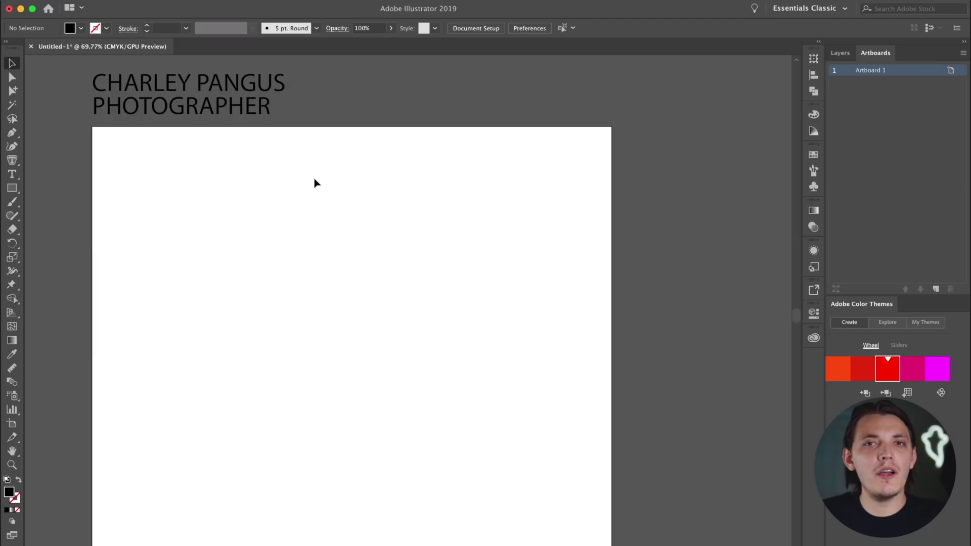
Alt-drag a copy of CHARLEY PANGUS onto the artboard, scale it to 53.61 pt, and centre it.
scroll(314, 182, up, 1)
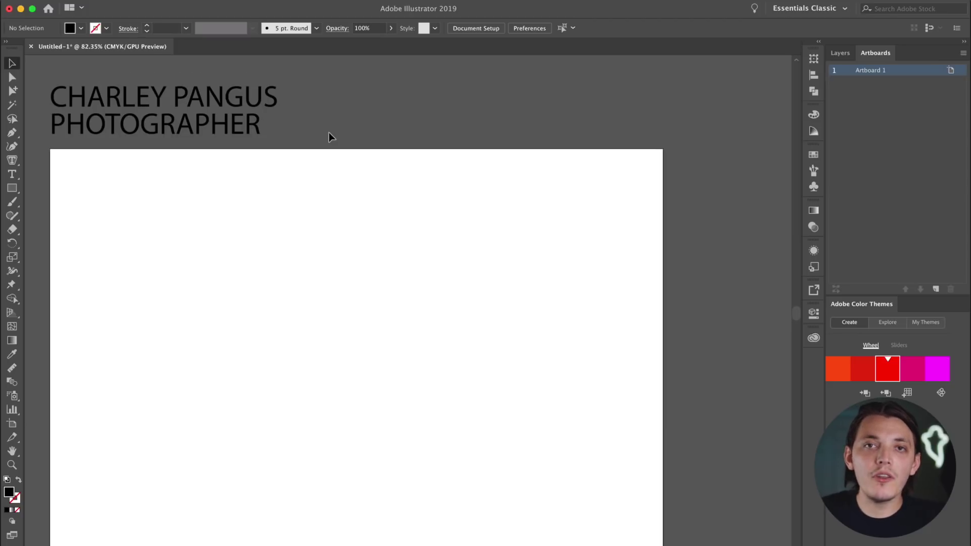
click(212, 98)
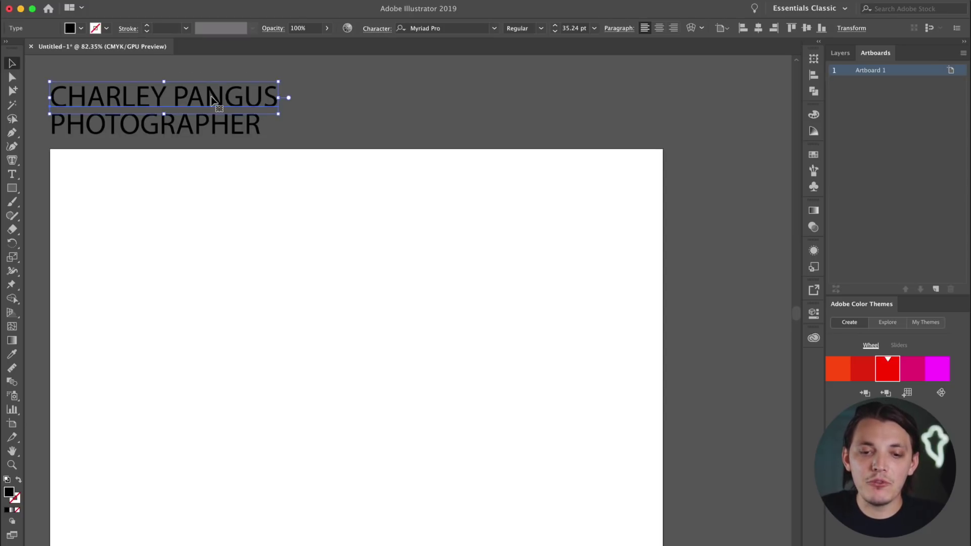
drag(211, 98, 397, 319)
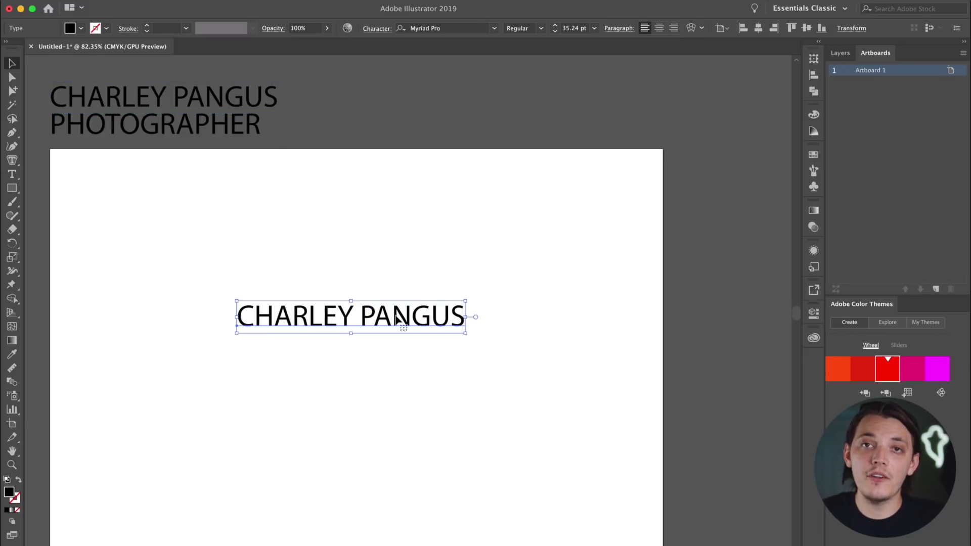
drag(465, 301, 586, 260)
drag(524, 310, 510, 302)
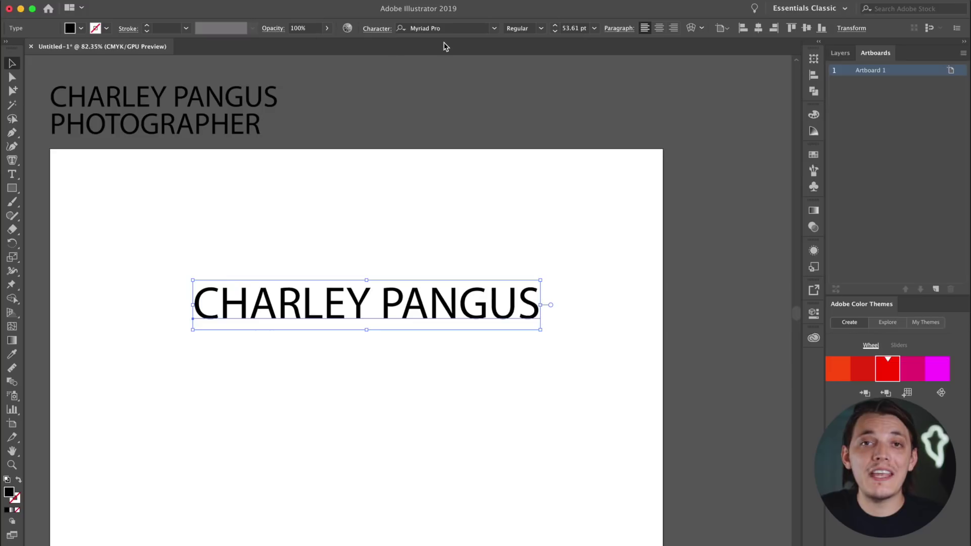
click(495, 30)
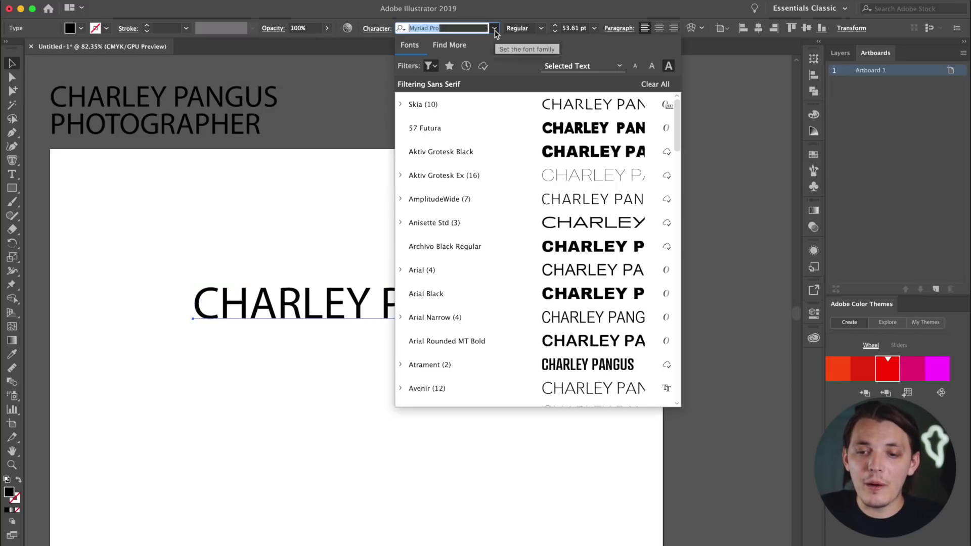
click(463, 45)
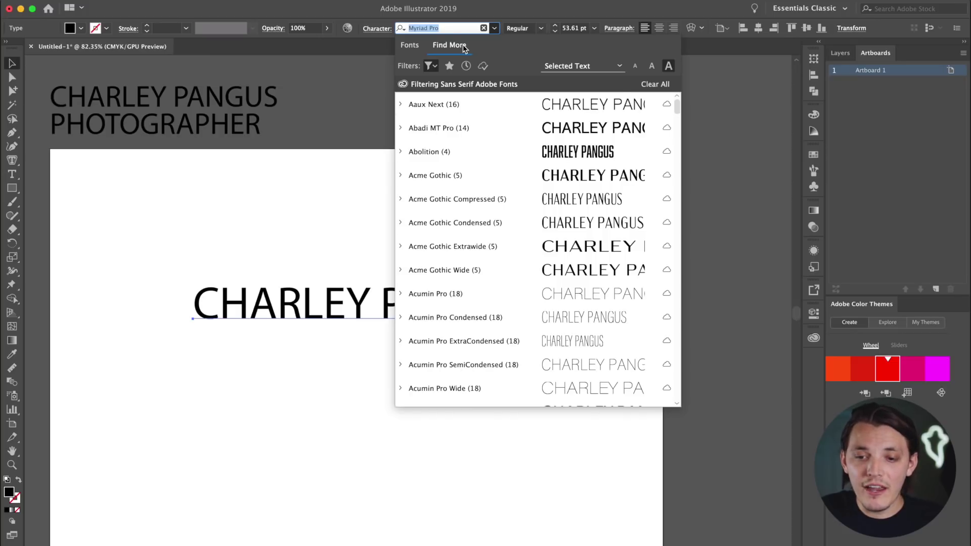
key(BackSpace)
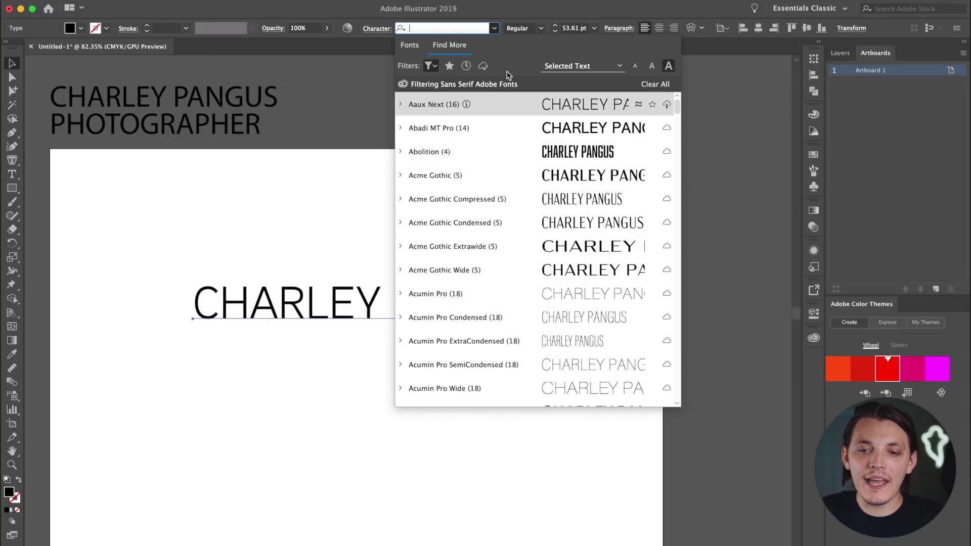
click(436, 67)
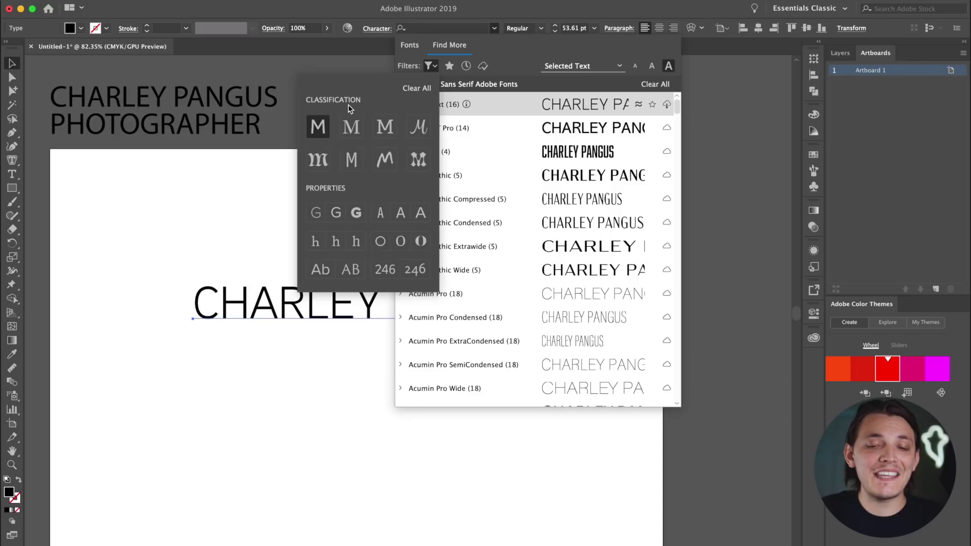
click(419, 129)
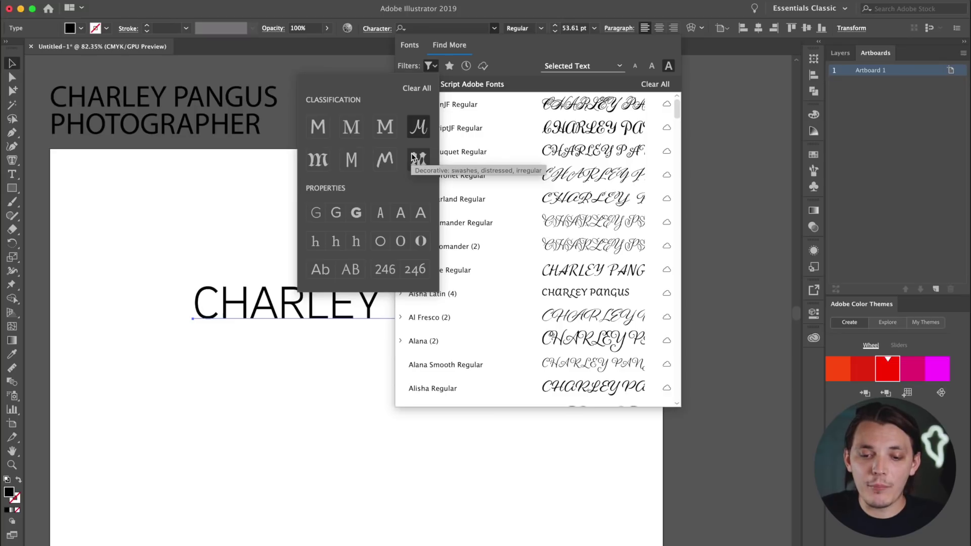
click(356, 215)
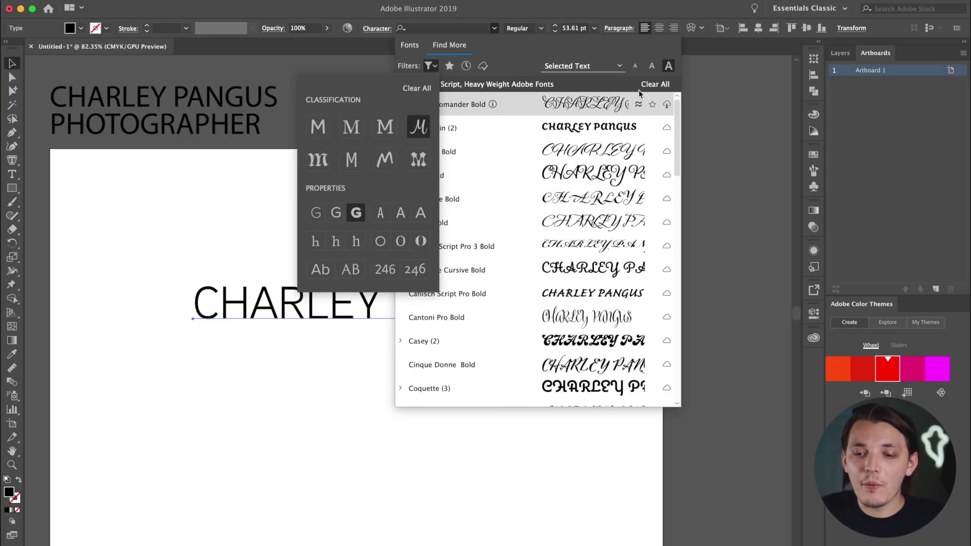
scroll(589, 252, down, 10)
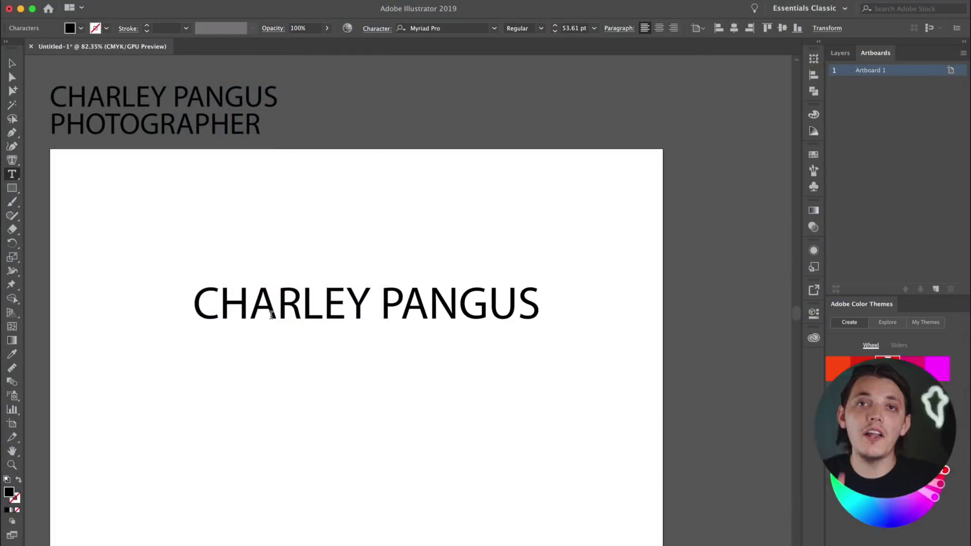
Retype the artboard name in mixed case as 'Charley Pangus'.
drag(221, 303, 618, 327)
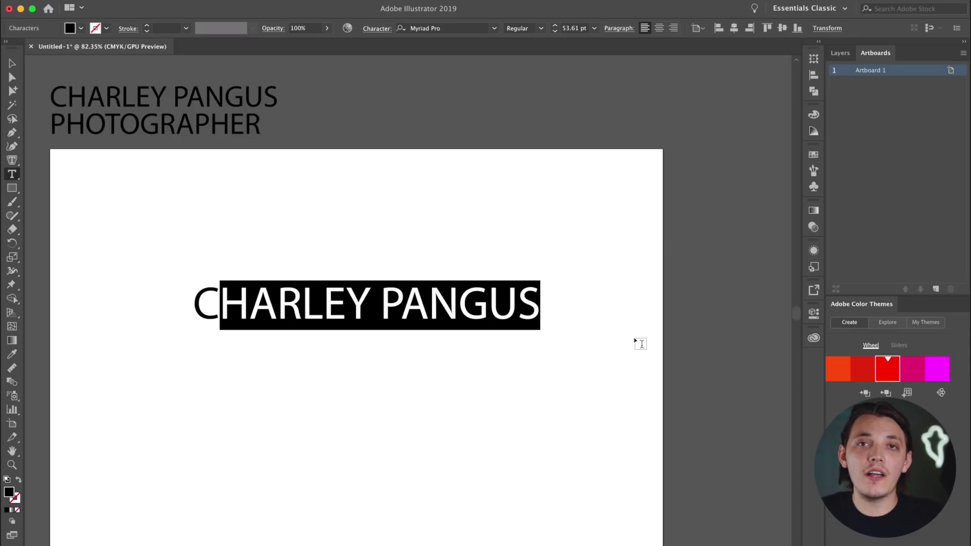
text(H)
key(BackSpace)
text(h)
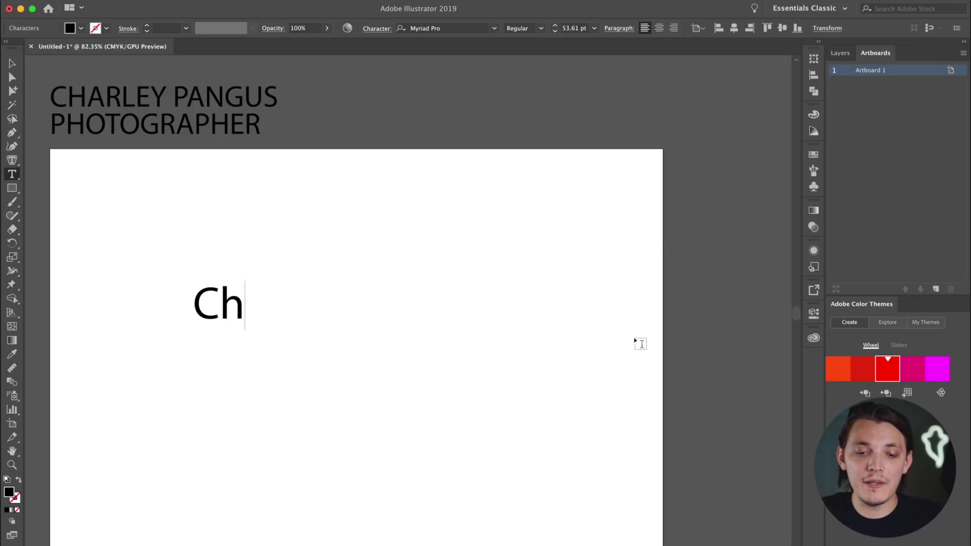
text(arley Pangus)
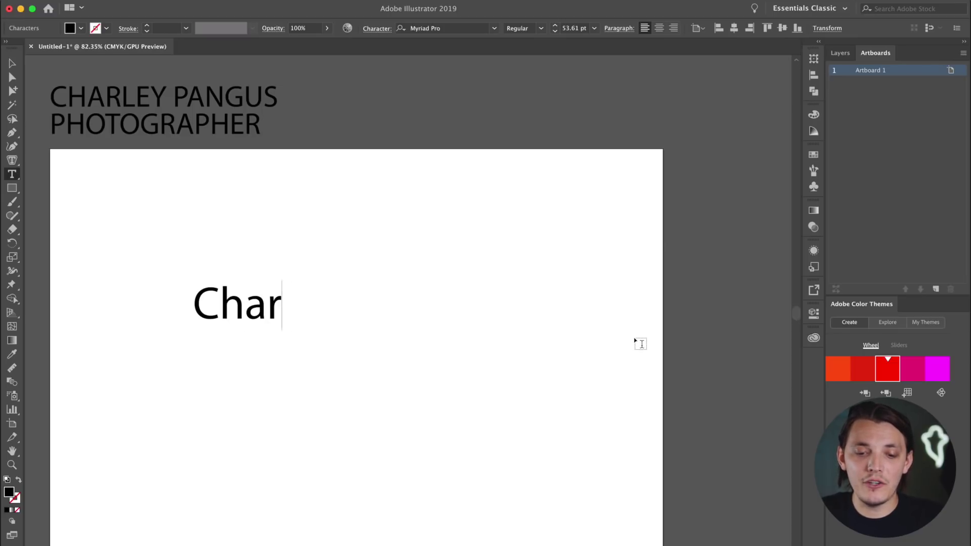
super+click(417, 367)
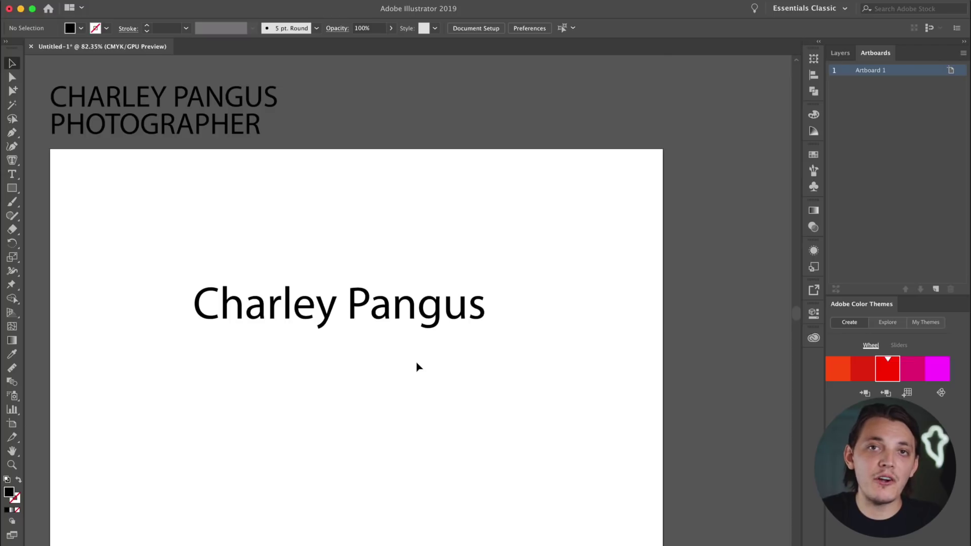
Apply a script font to the Charley Pangus text.
click(427, 330)
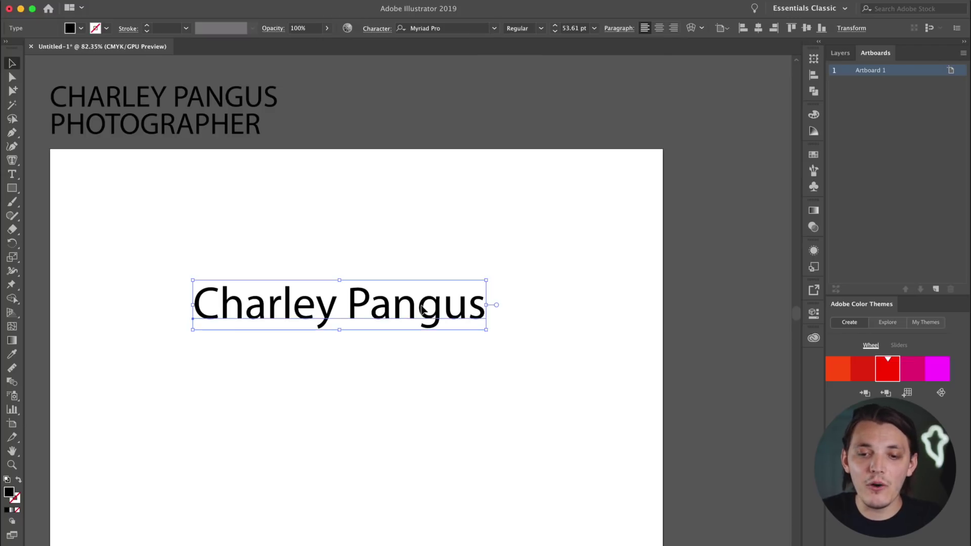
click(494, 28)
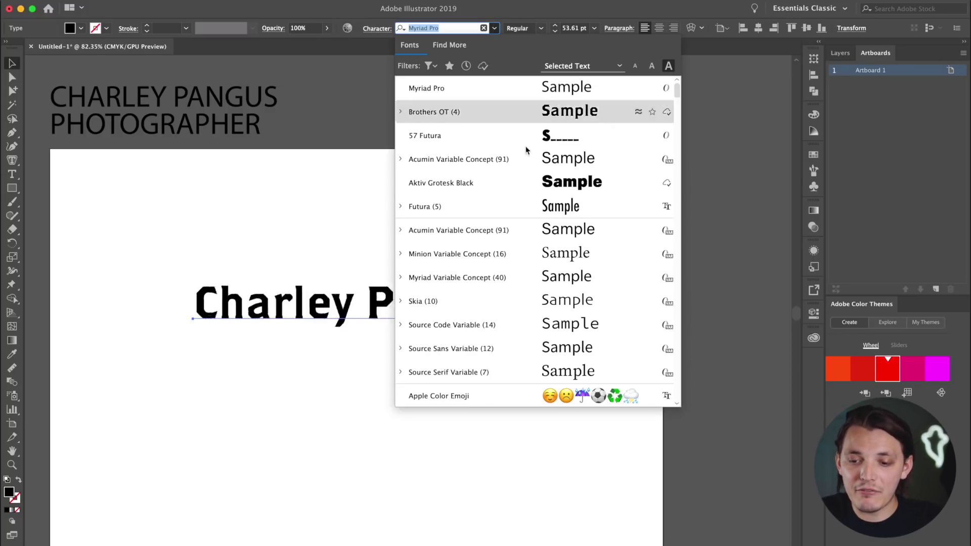
scroll(536, 248, down, 3)
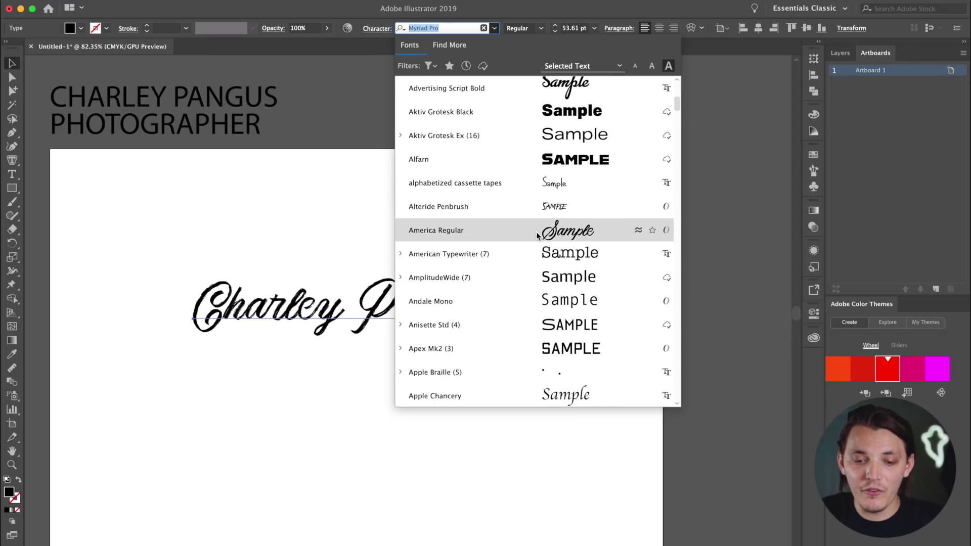
click(536, 230)
click(554, 187)
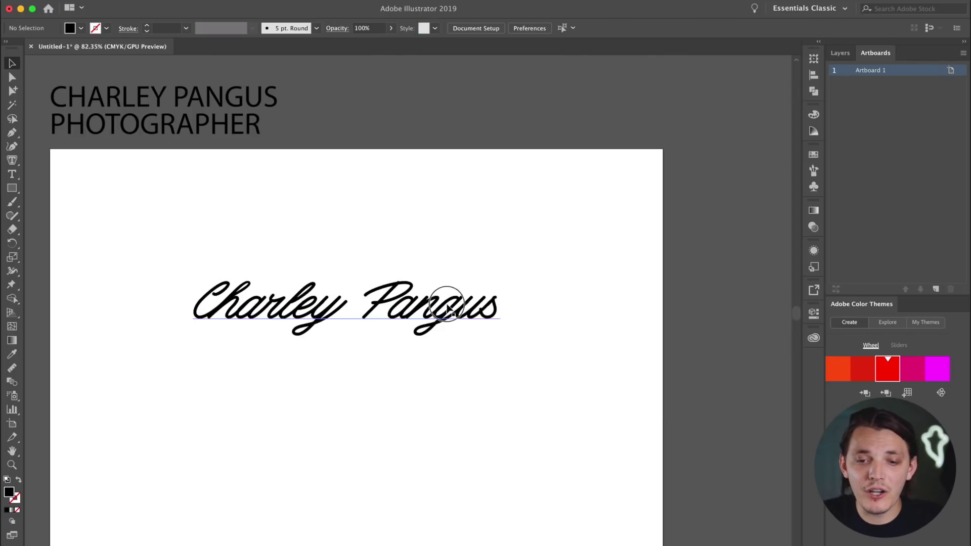
Cut the word 'Pangus' out of the Charley Pangus line.
click(449, 309)
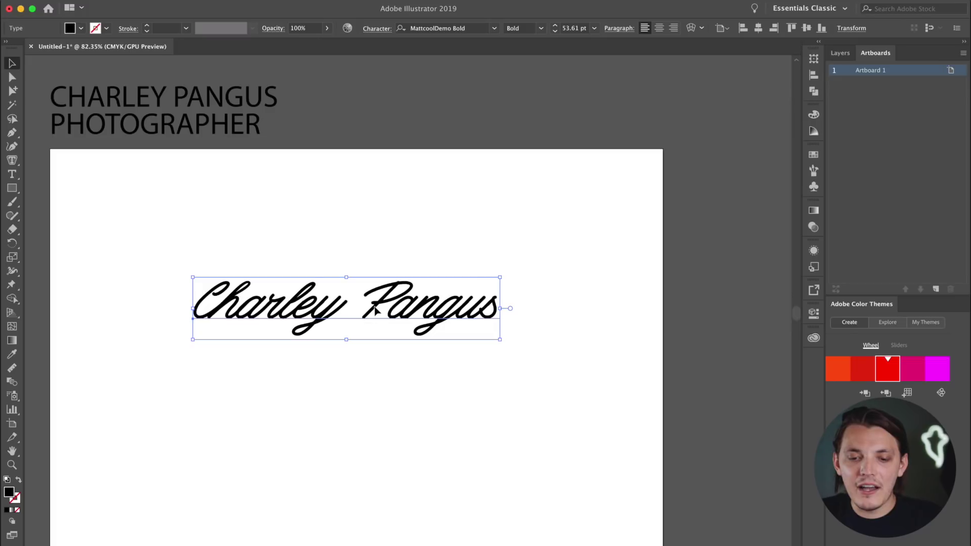
double_click(449, 308)
drag(498, 308, 351, 309)
key(super+c)
key(BackSpace)
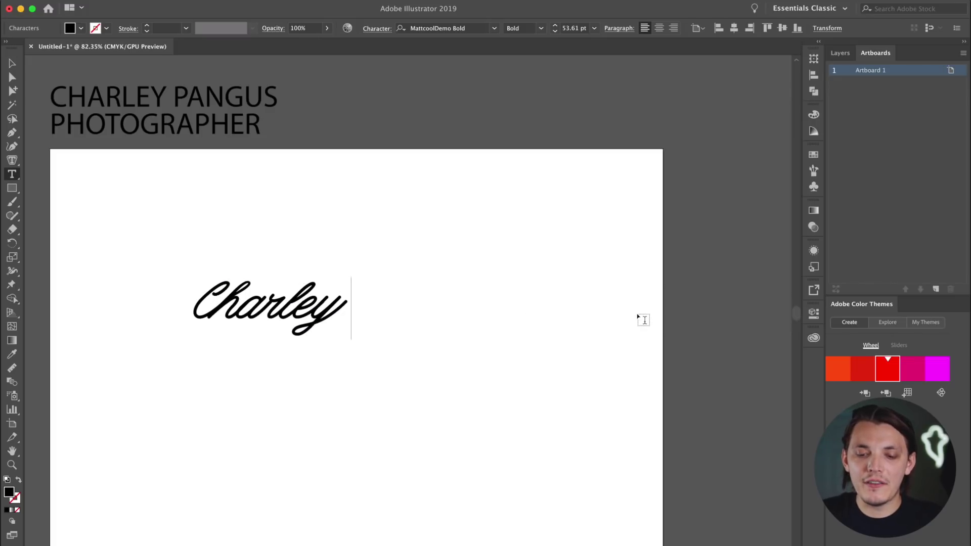
key(Escape)
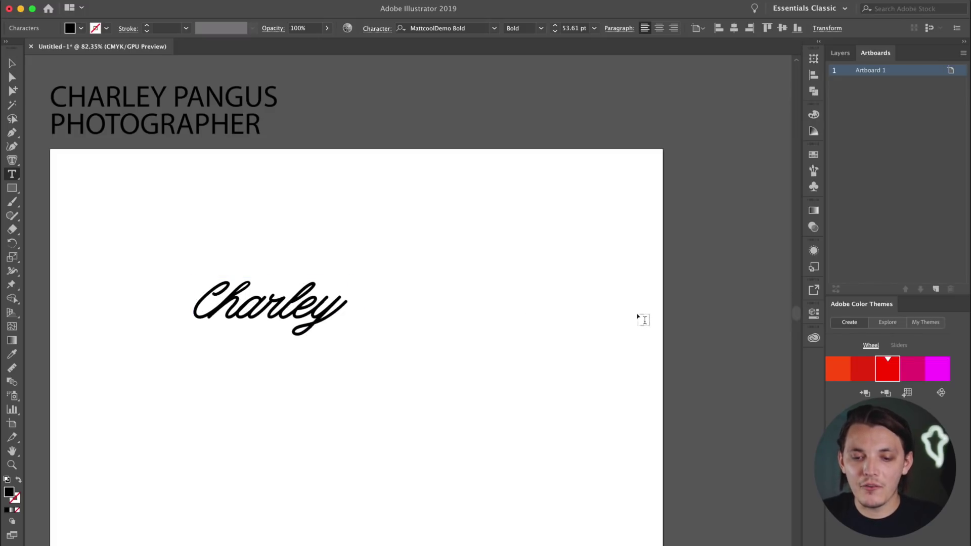
key(super+z)
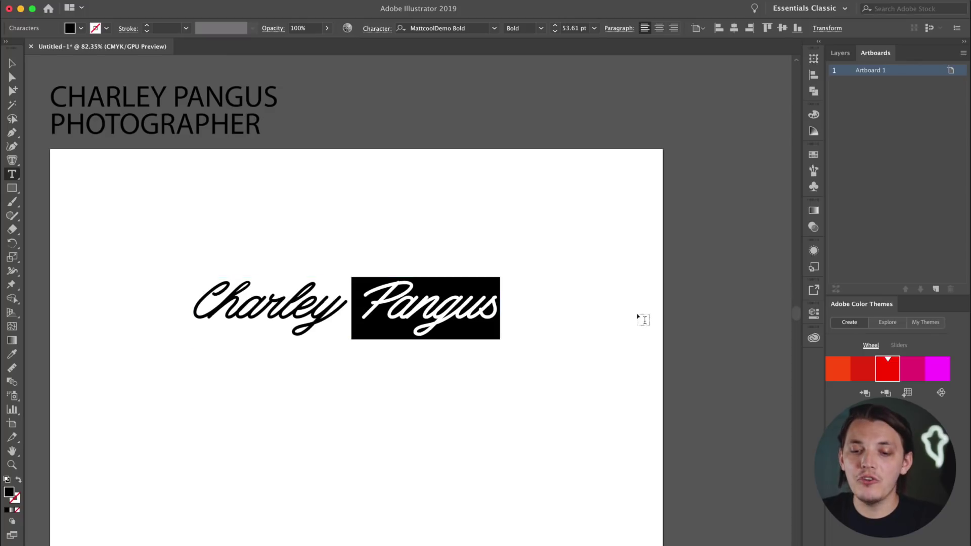
key(super+shift+z)
Paste 'Pangus' as its own text object beside 'Charley' and select both words.
click(14, 65)
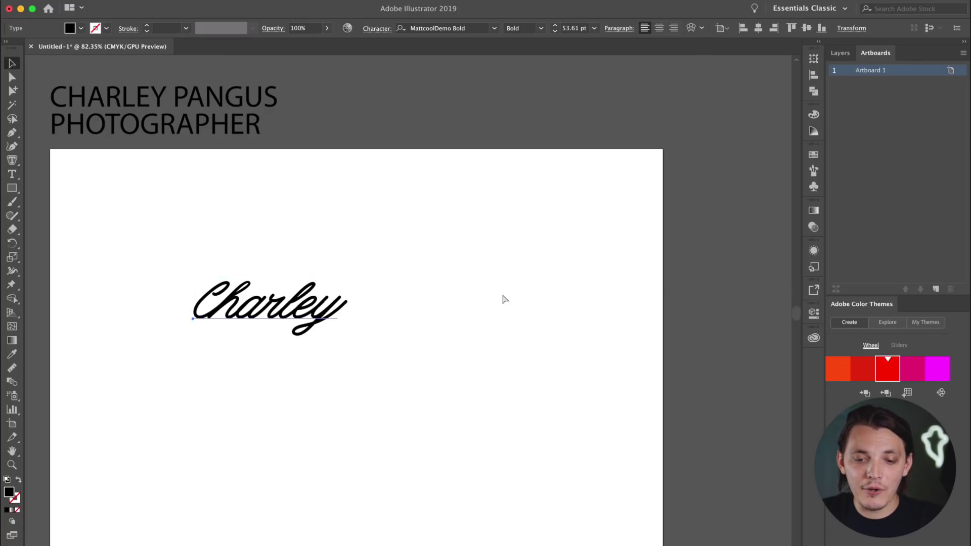
key(super+v)
drag(383, 320, 404, 310)
drag(531, 242, 286, 307)
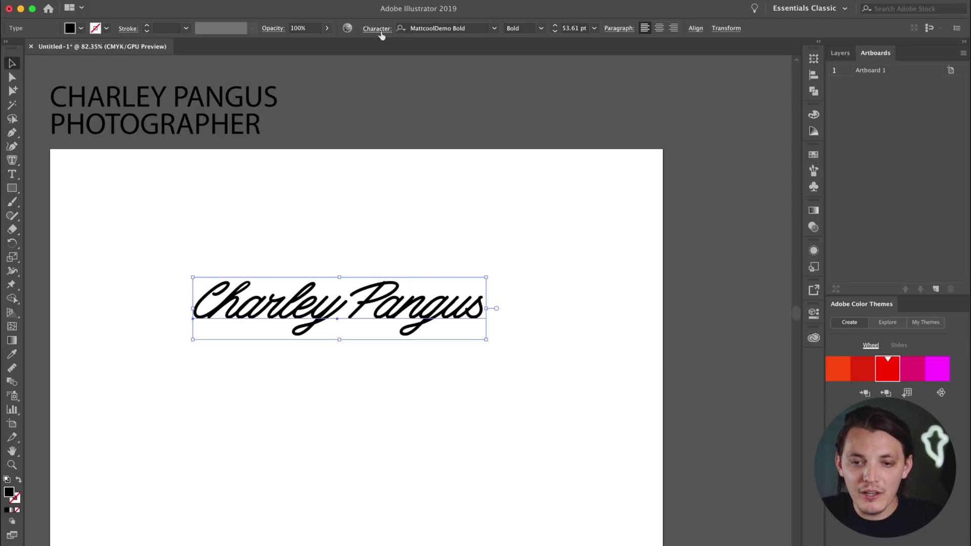
Vertically centre the lettering, then move it back up to mid-artboard.
click(696, 28)
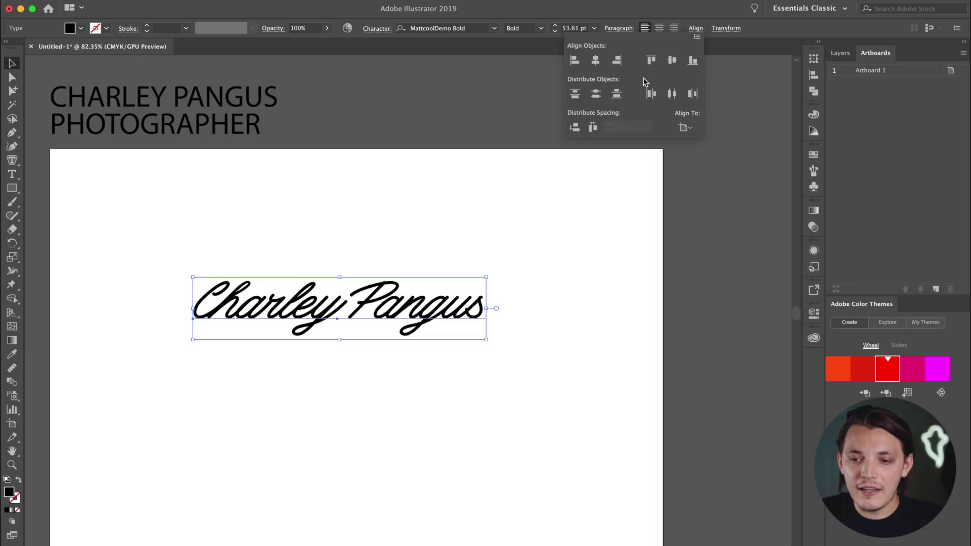
click(672, 60)
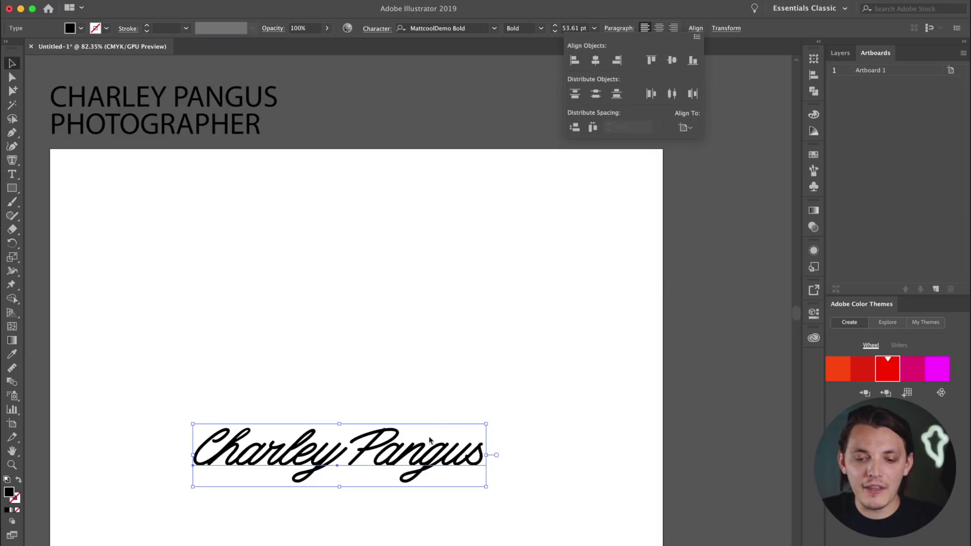
drag(388, 428, 434, 303)
click(491, 233)
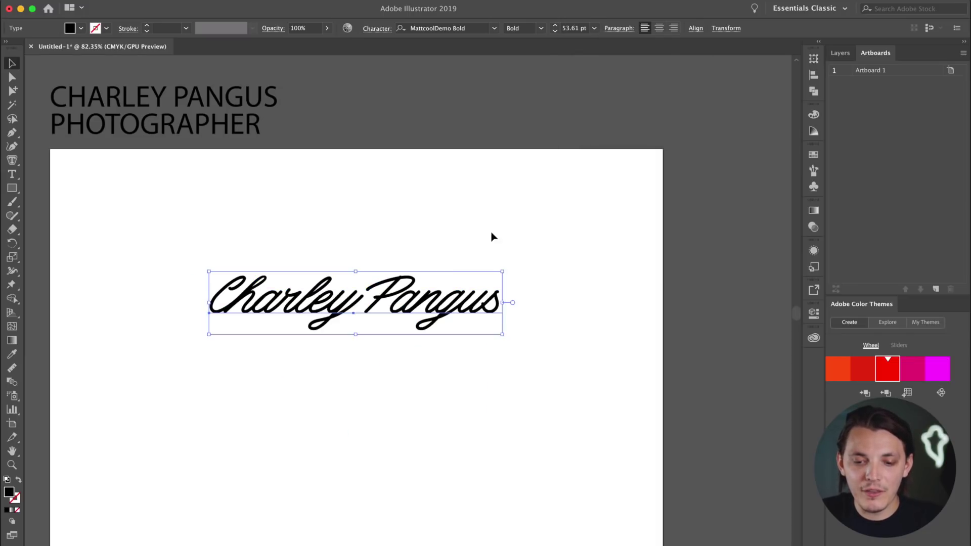
scroll(491, 233, up, 3)
drag(436, 252, 534, 243)
Push 'Pangus' tight against 'Charley' and group the two words with Cmd+G.
mouse_move(464, 299)
mouse_down()
mouse_move(447, 289)
mouse_move(454, 298)
mouse_up()
click(498, 238)
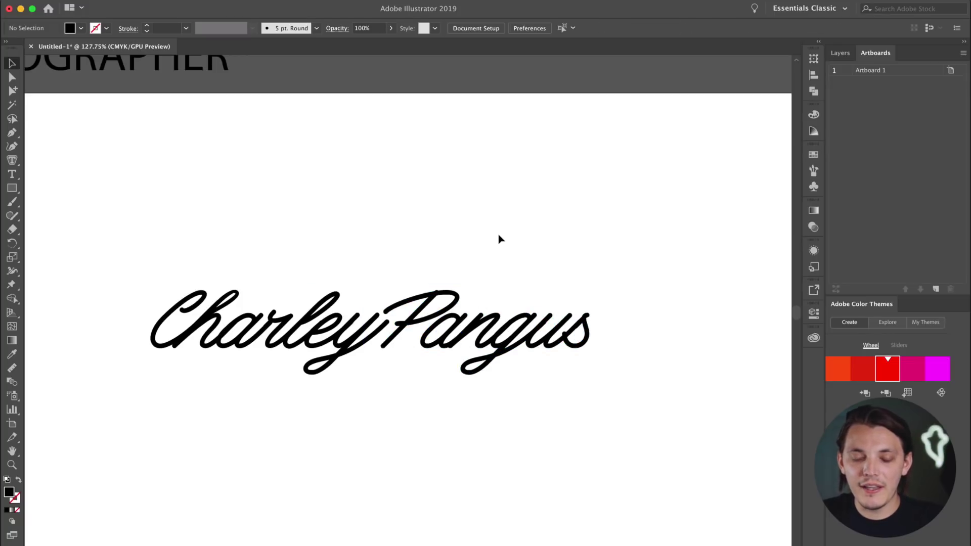
scroll(498, 238, down, 2)
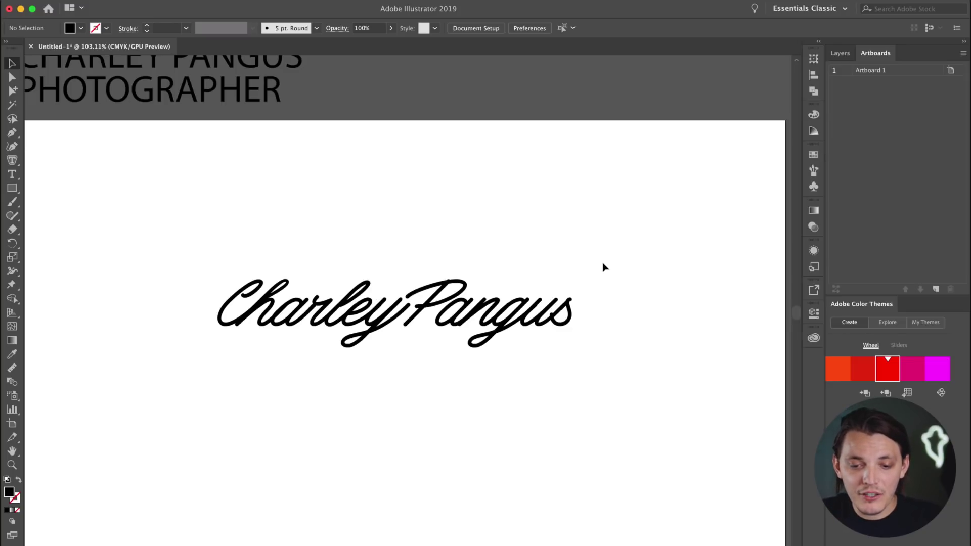
drag(605, 266, 172, 358)
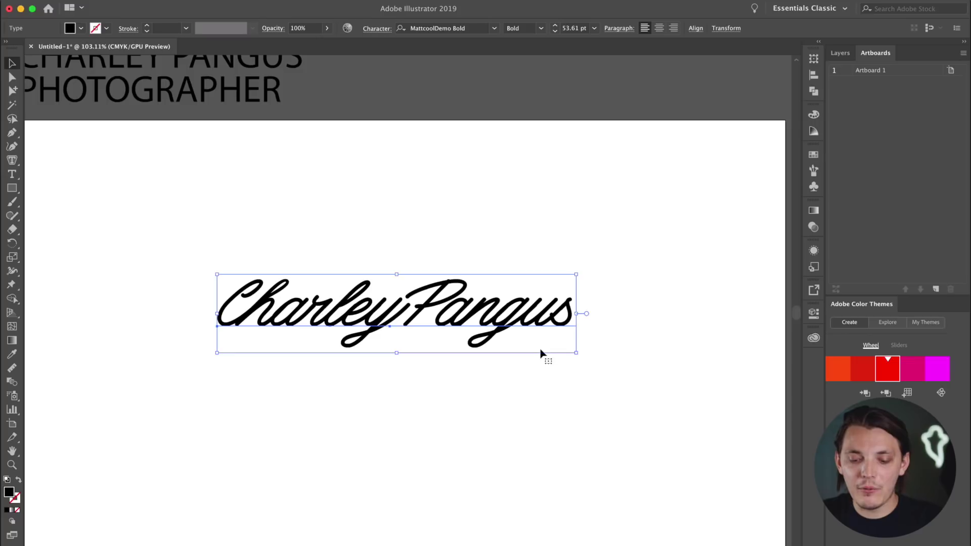
key(super+g)
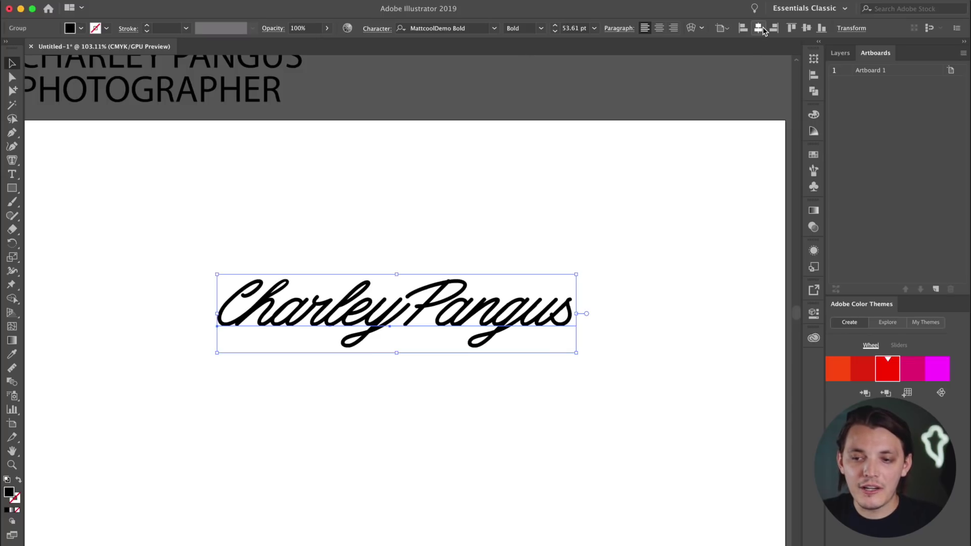
Ungroup the words and Alt-drag a copy of the lettering higher on the artboard.
key(super+z)
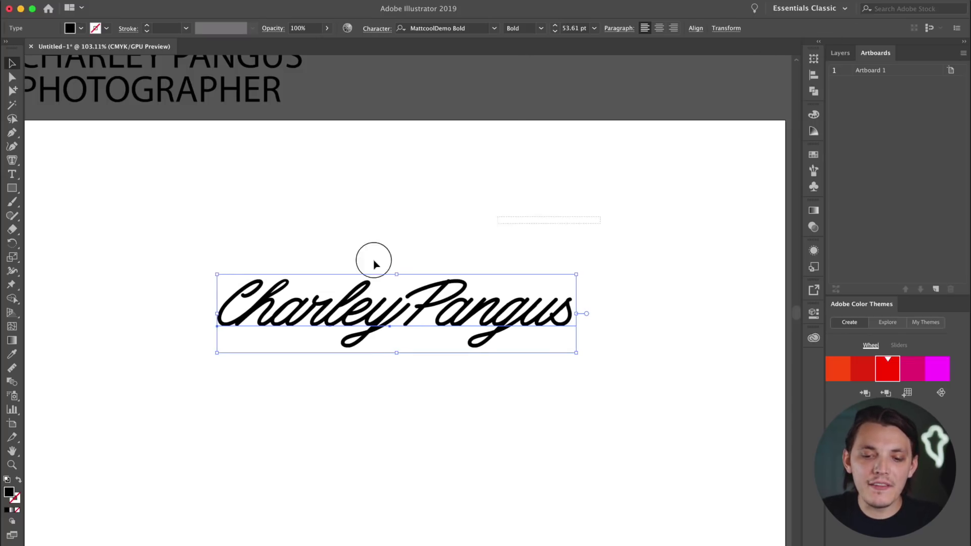
drag(350, 348, 461, 207)
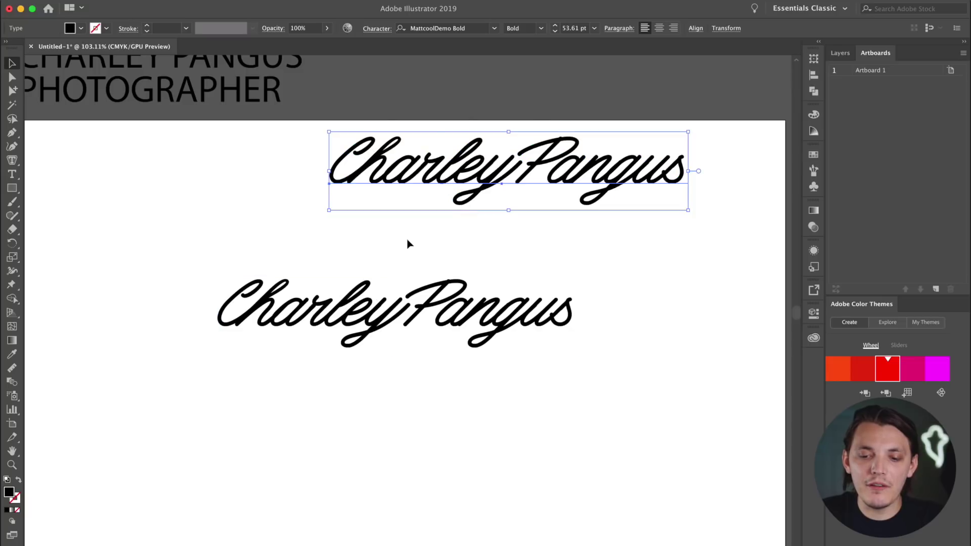
click(407, 202)
scroll(407, 202, down, 3)
In the lower copy, move 'Pangus' onto a line beneath 'Charley'.
click(542, 240)
click(14, 66)
drag(483, 251, 346, 308)
drag(398, 323, 317, 344)
click(503, 318)
click(484, 320)
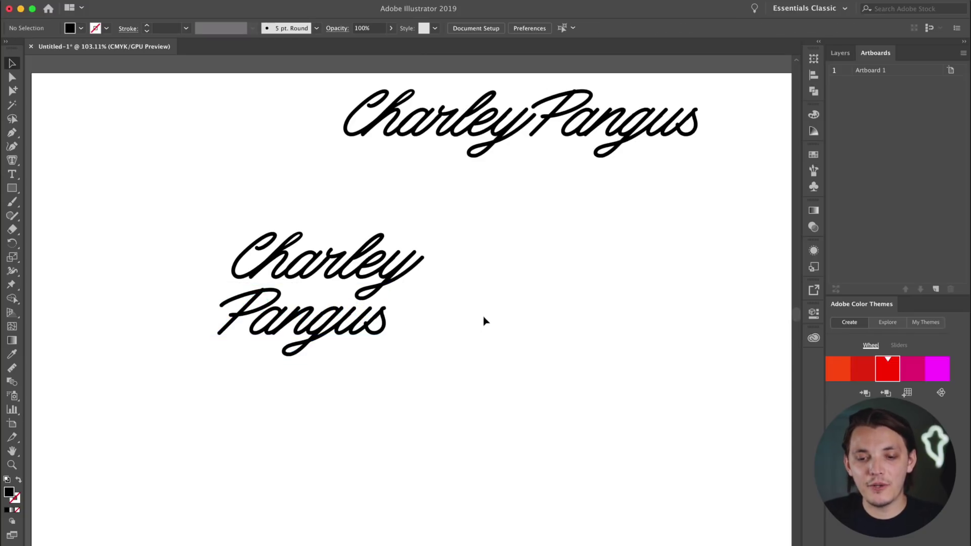
Move the stacked Charley Pangus up beside the single-line version.
scroll(524, 317, left, 3)
scroll(533, 344, up, 3)
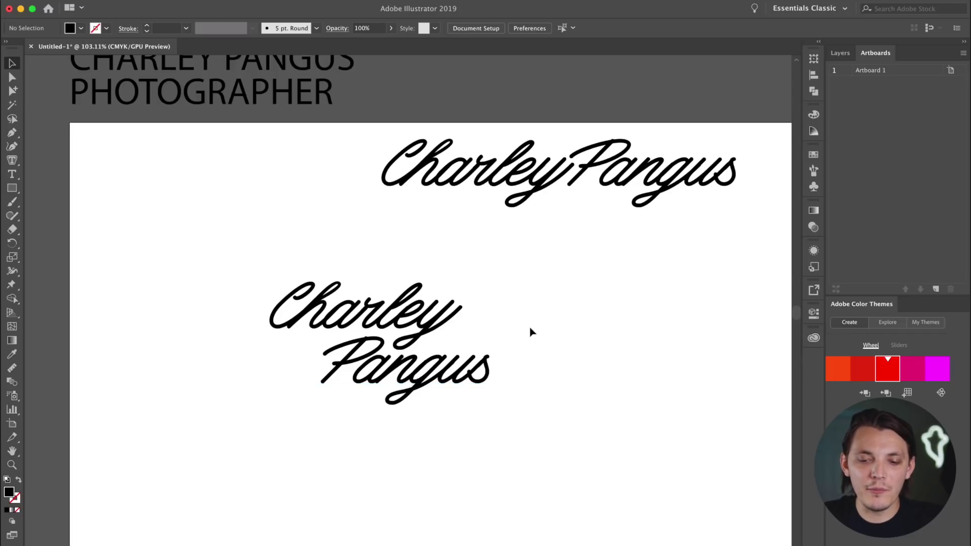
drag(466, 364, 310, 220)
scroll(642, 247, down, 2)
scroll(643, 248, right, 2)
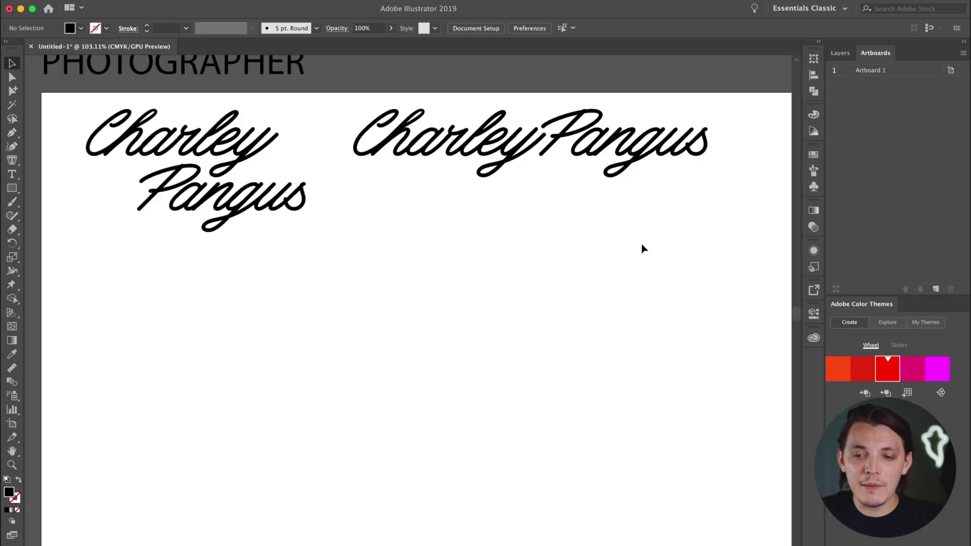
Alt-drag a single-line CharleyPangus copy lower and draw an ellipse across it.
click(504, 147)
drag(504, 147, 388, 387)
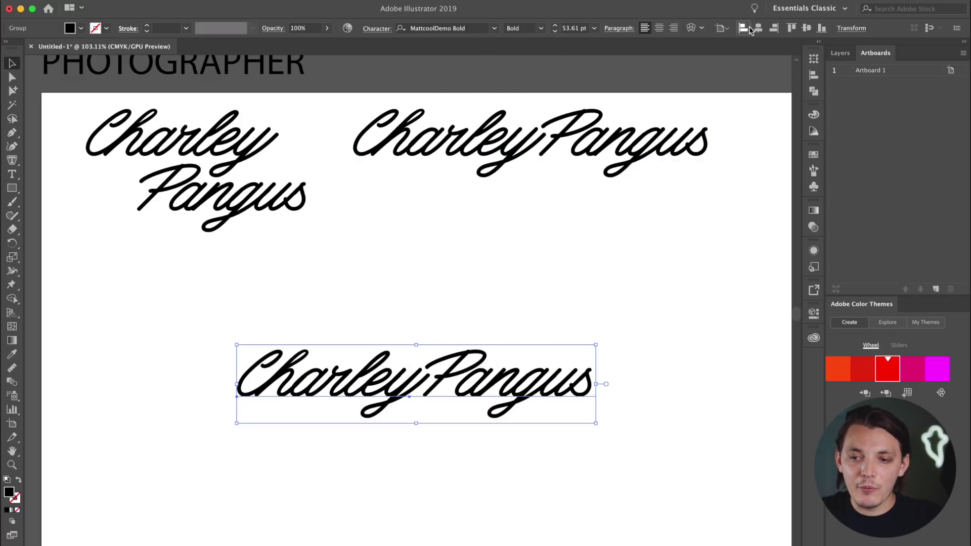
scroll(455, 374, right, 2)
scroll(455, 374, down, 1)
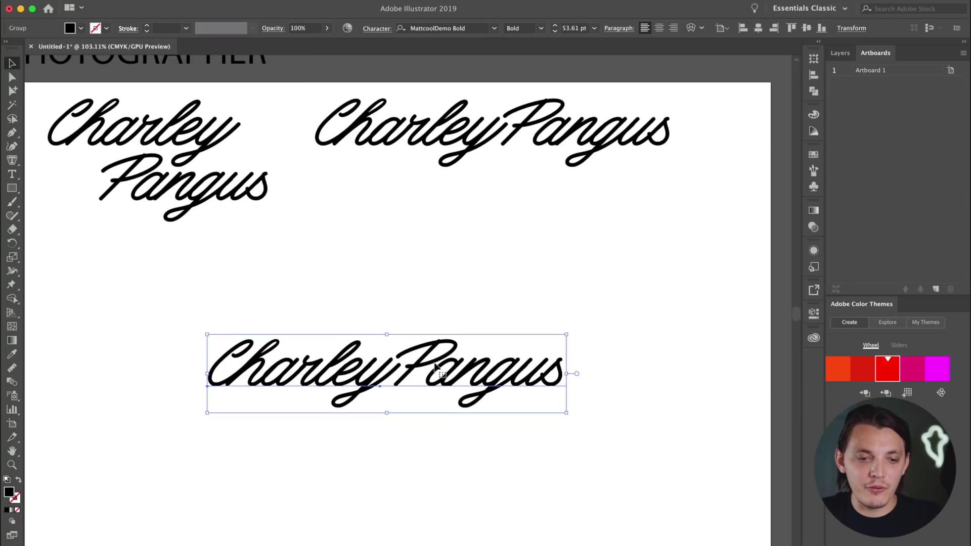
drag(12, 188, 61, 220)
drag(268, 319, 546, 463)
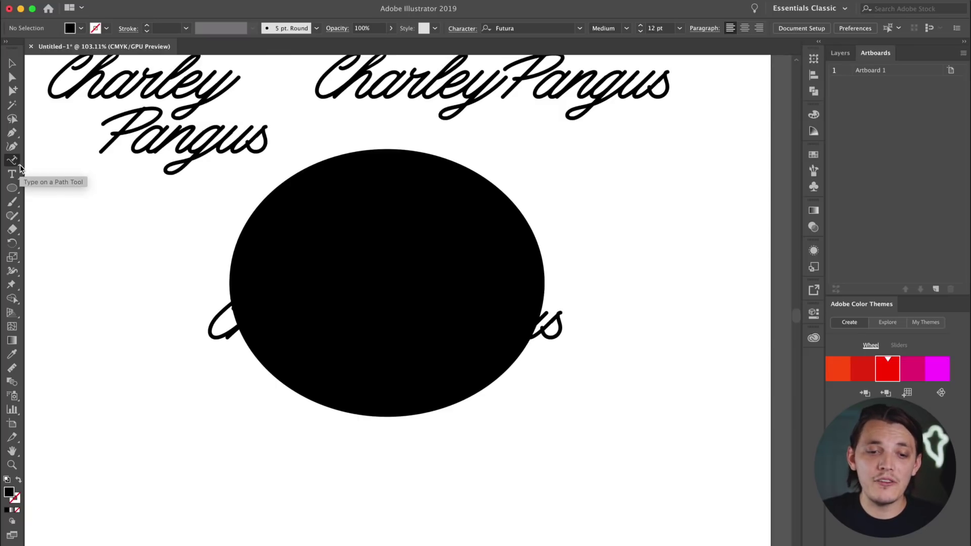
Choose the Type on a Path Tool from the Type tool flyout.
drag(19, 165, 60, 175)
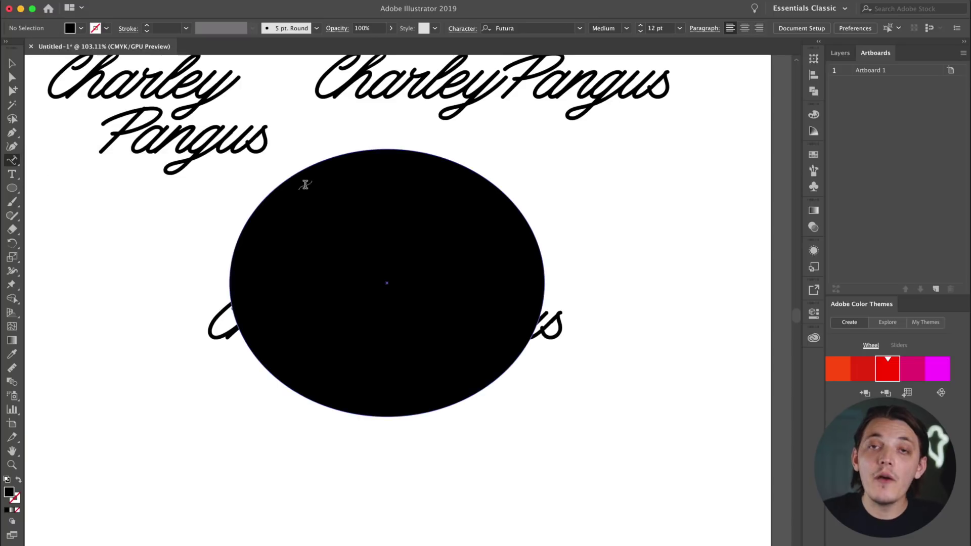
Type 'PHOTOGRAPHER' along the ellipse's edge as path text.
click(336, 157)
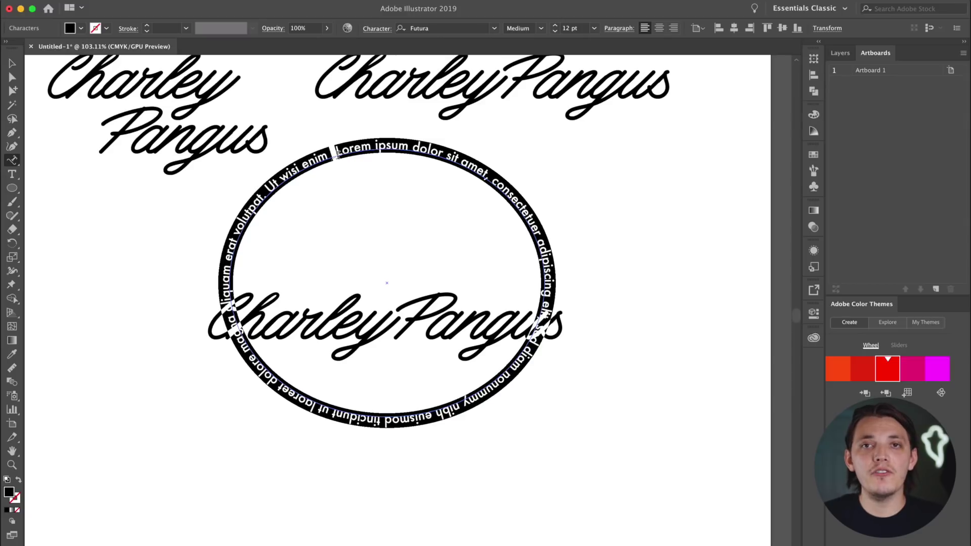
text(PAN)
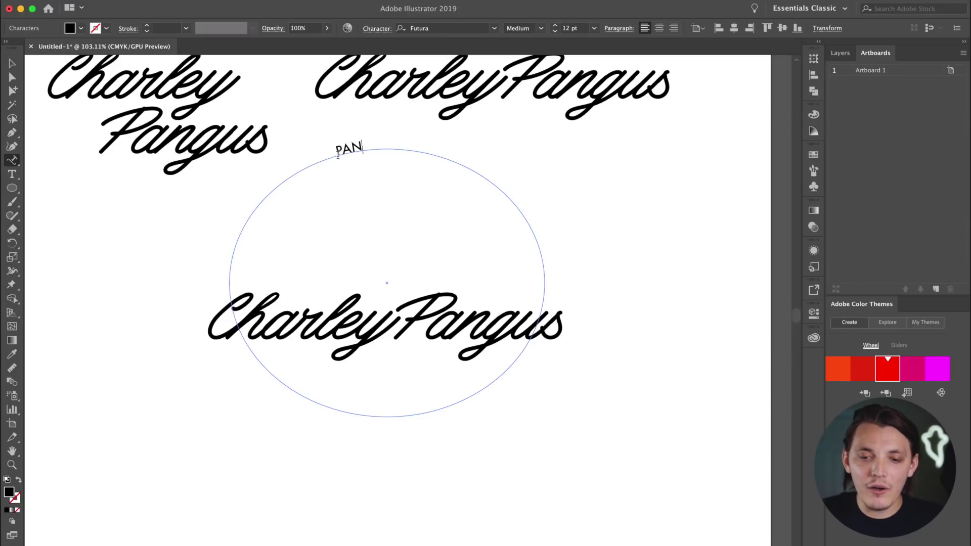
key(BackSpace)
key(BackSpace)
key(BackSpace)
key(BackSpace)
text(PHOTOGRAPH)
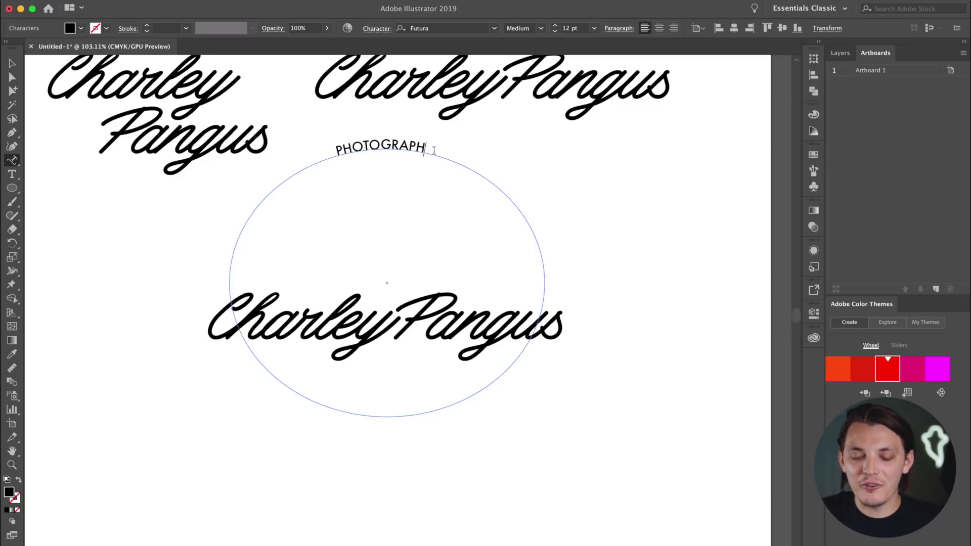
text(ER)
key(Escape)
Enlarge PHOTOGRAPHER to 20 pt, centre-align it, and flip it to the circle's bottom.
click(556, 25)
click(556, 26)
click(556, 25)
click(556, 26)
click(556, 26)
click(556, 25)
click(556, 26)
click(555, 25)
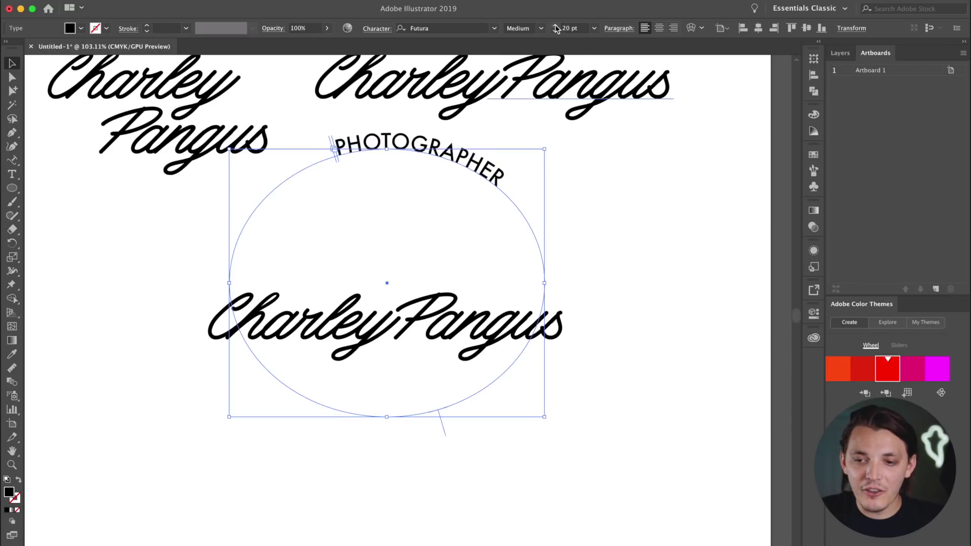
click(659, 28)
drag(445, 431, 387, 155)
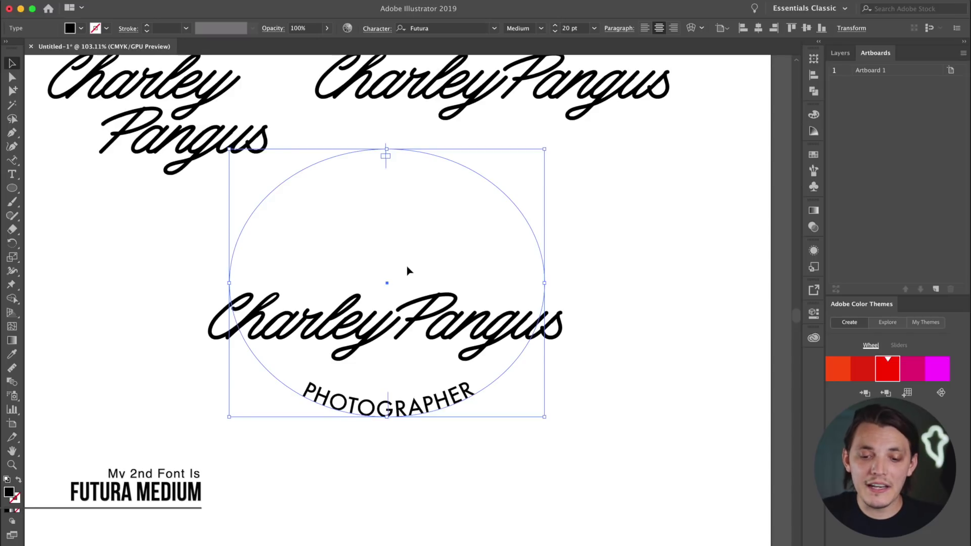
Nudge PHOTOGRAPHER along the curve and raise its font size to 25 pt.
drag(388, 399, 387, 398)
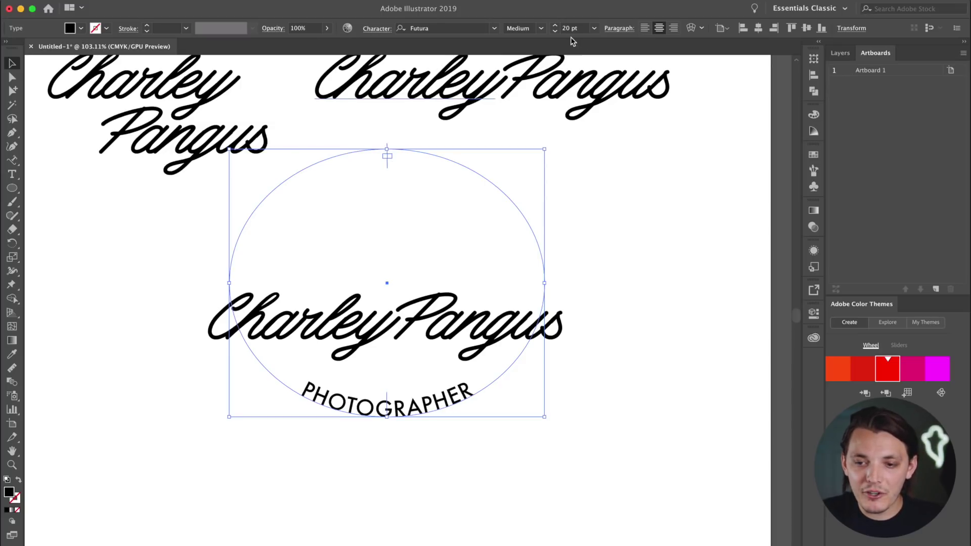
click(556, 25)
click(556, 25)
click(555, 25)
click(555, 25)
click(556, 25)
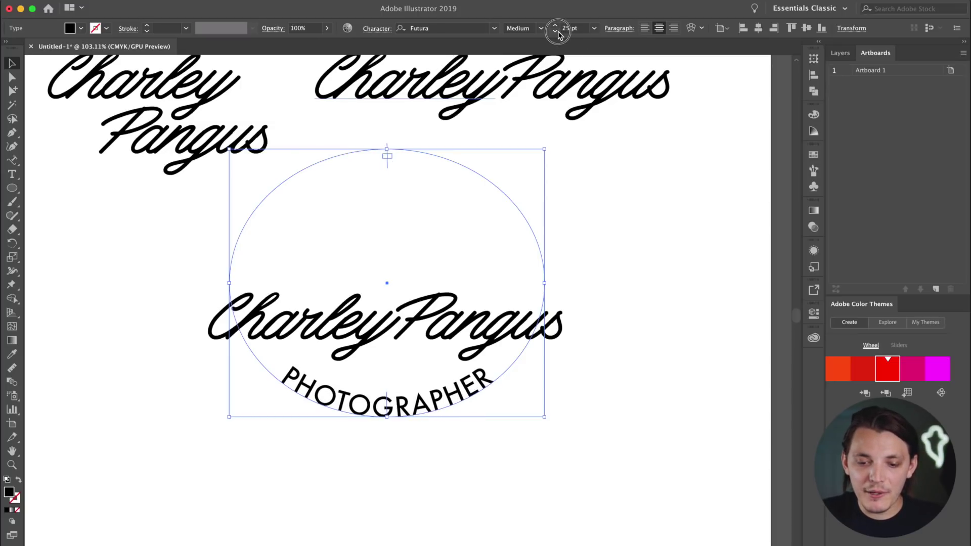
Select the CharleyPangus script and PHOTOGRAPHER together, open the Align options, then deselect.
click(470, 499)
click(496, 335)
shift+click(387, 404)
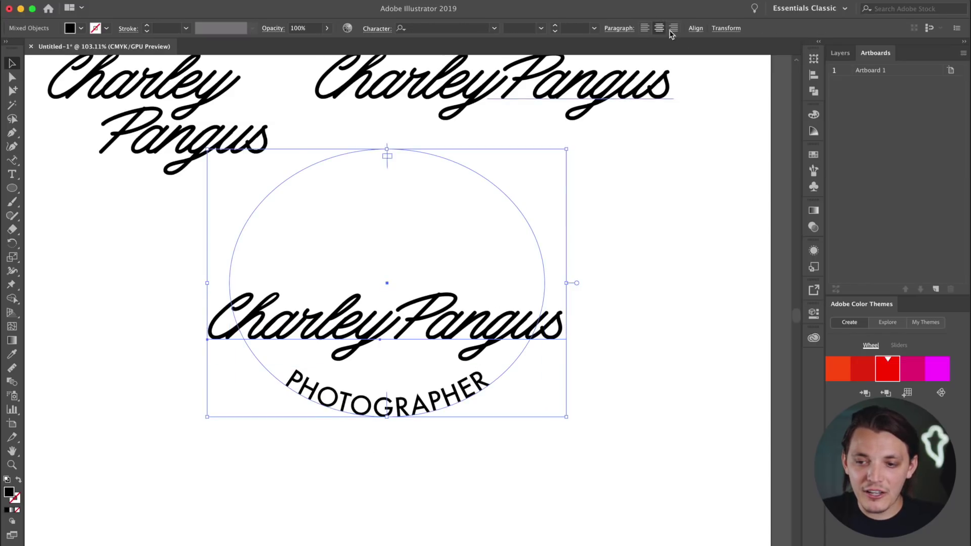
click(696, 29)
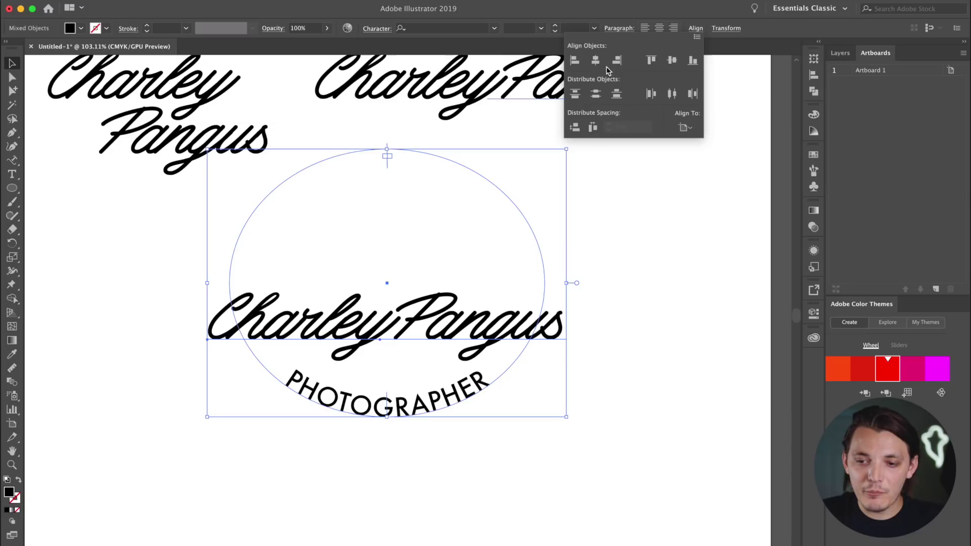
click(678, 303)
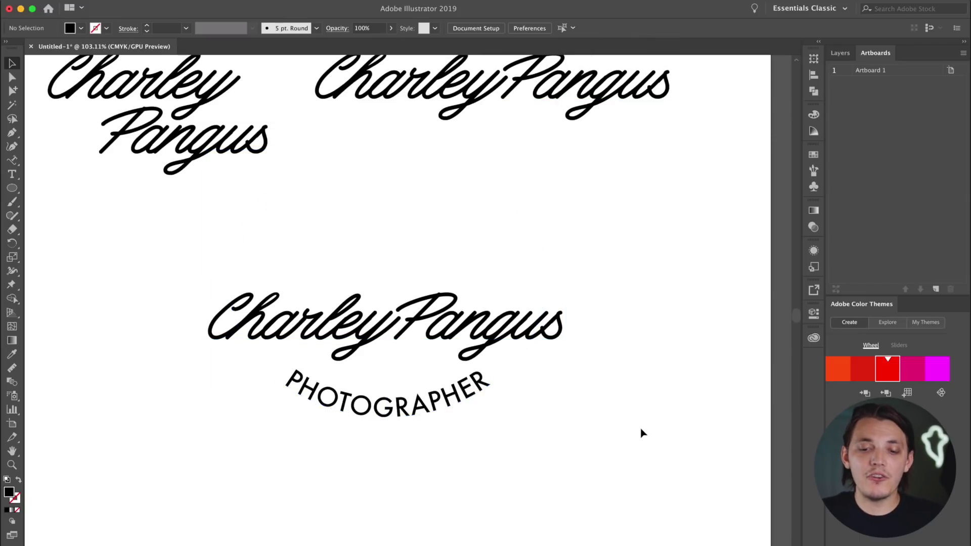
Duplicate the logo straight below, then delete the one-line CharleyPangus script from the upper logo.
drag(603, 294, 299, 417)
drag(527, 306, 604, 250)
drag(512, 253, 512, 481)
click(617, 293)
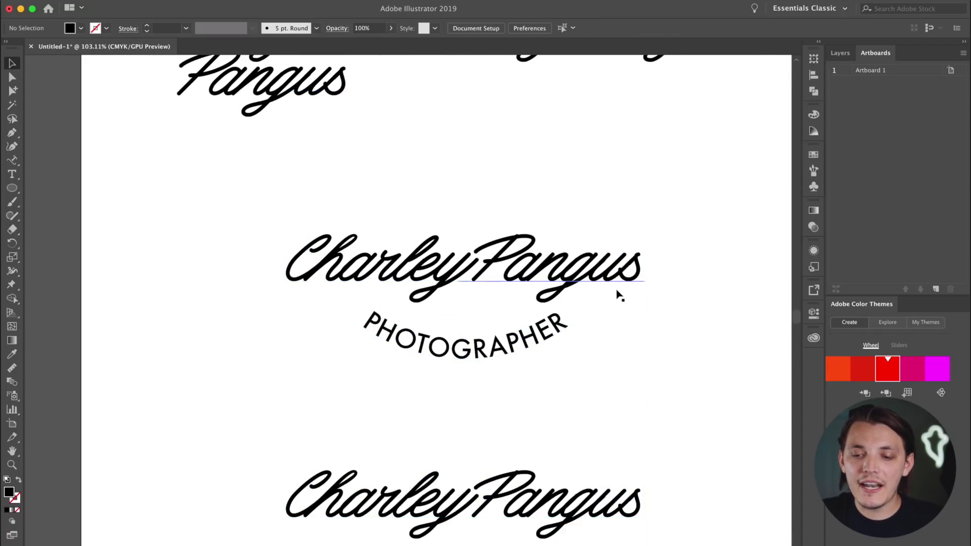
click(613, 281)
click(630, 260)
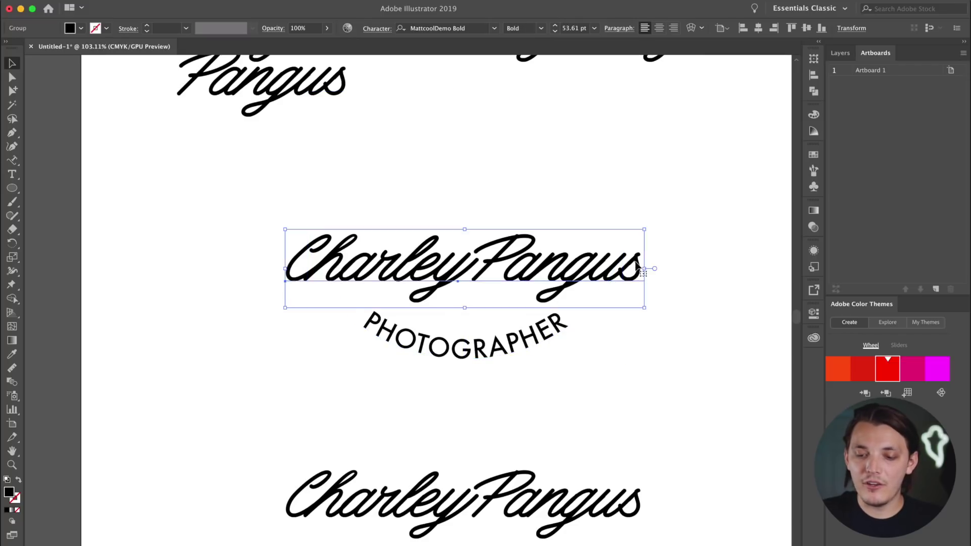
key(Delete)
Copy the stacked Charley Pangus group above the arched PHOTOGRAPHER and select it.
drag(244, 85, 472, 294)
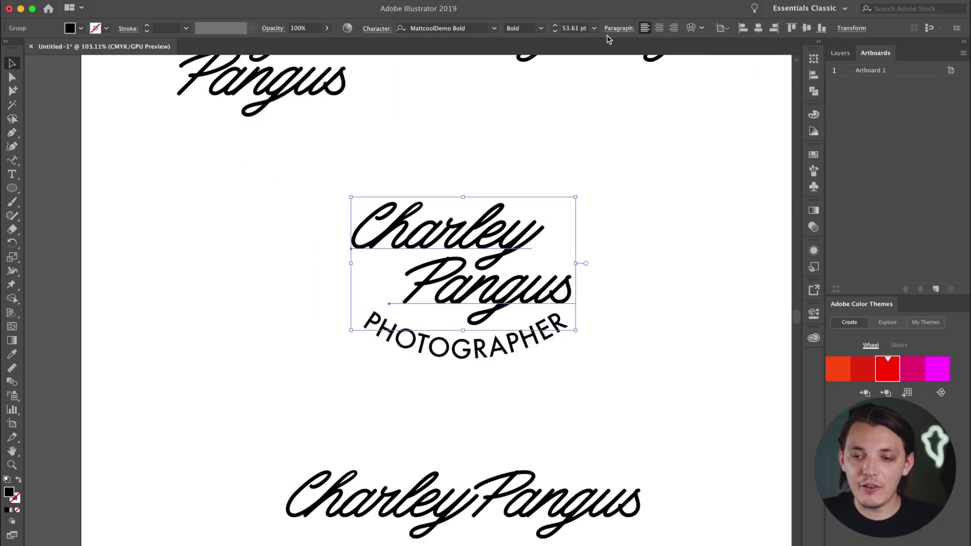
click(718, 190)
drag(717, 185, 664, 176)
click(455, 351)
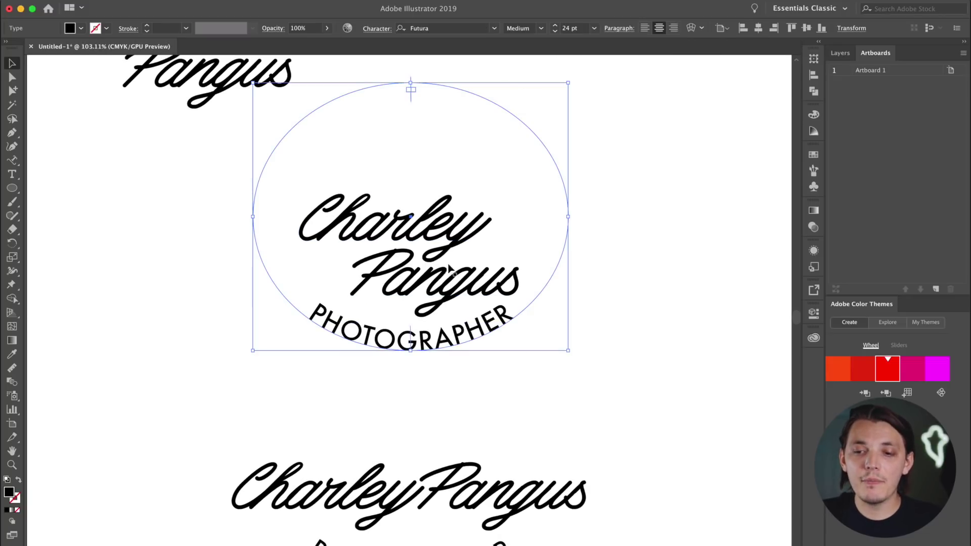
scroll(397, 307, up, 2)
click(397, 307)
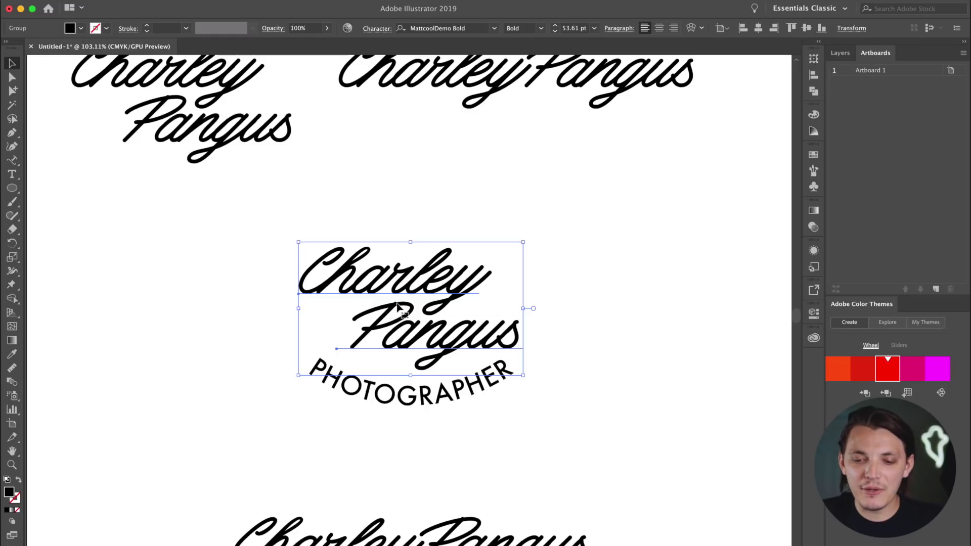
Shear the stacked name on the vertical axis at 352°, then nudge it down toward PHOTOGRAPHER.
right_click(397, 307)
mouse_move(457, 419)
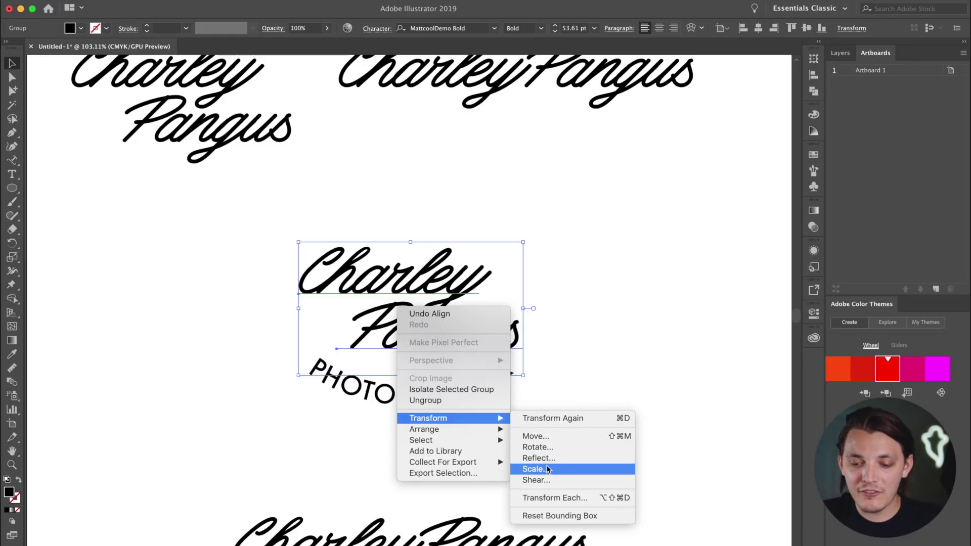
click(536, 480)
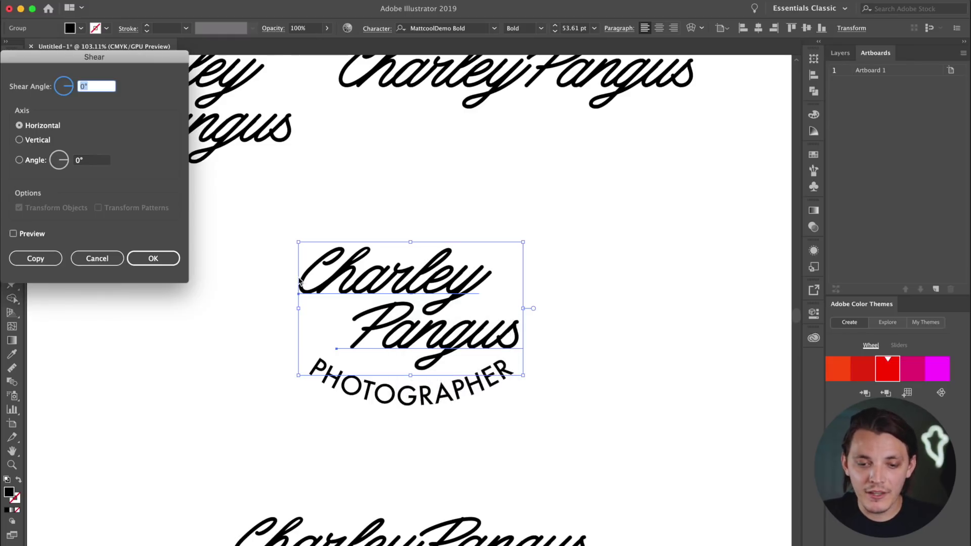
click(19, 139)
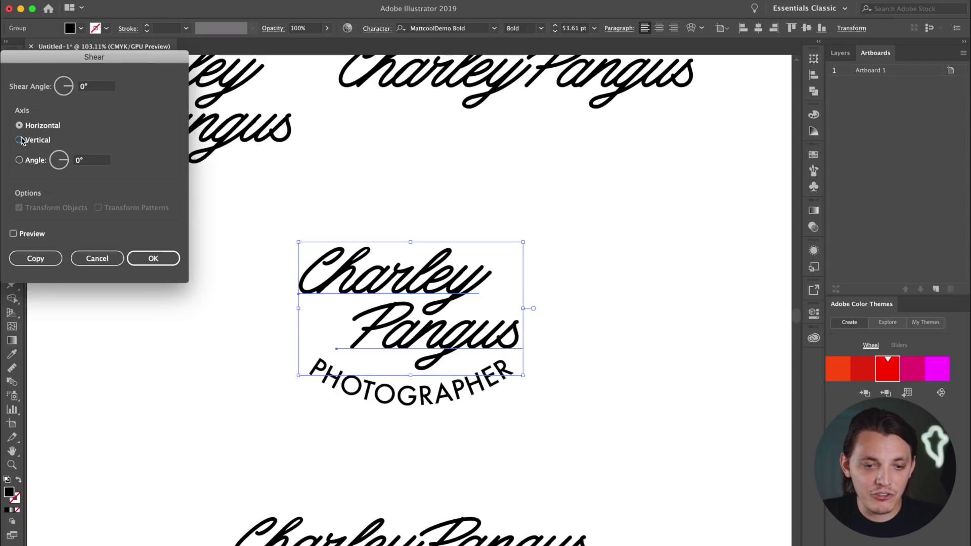
click(68, 85)
click(14, 233)
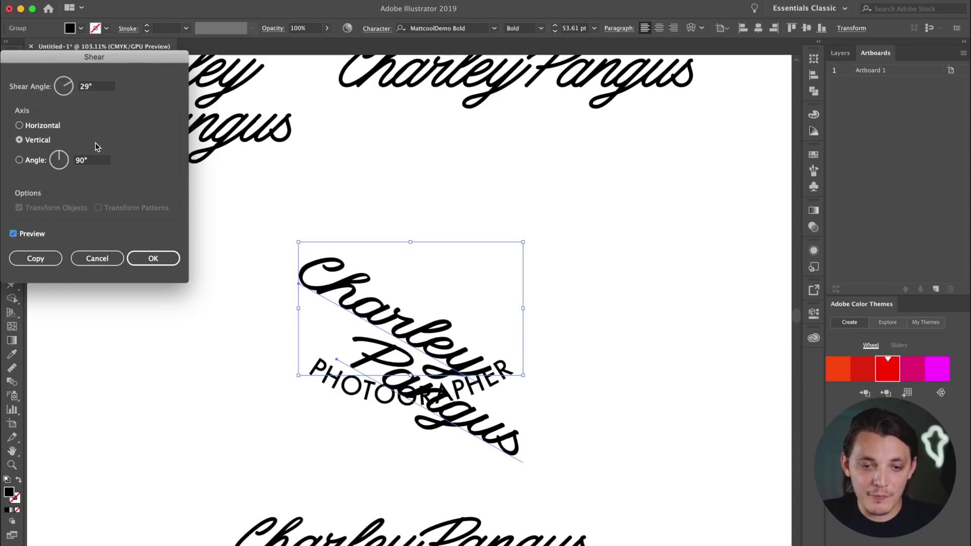
click(72, 90)
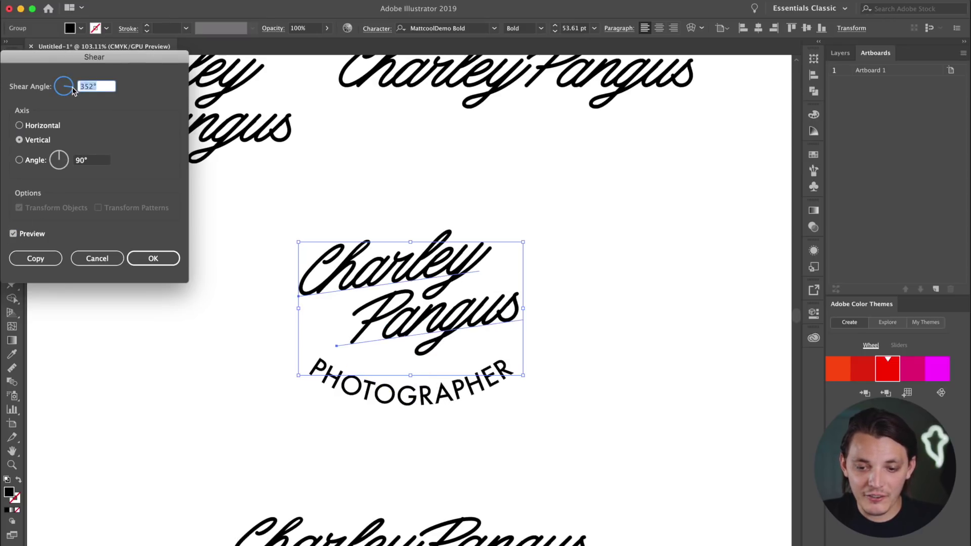
click(166, 263)
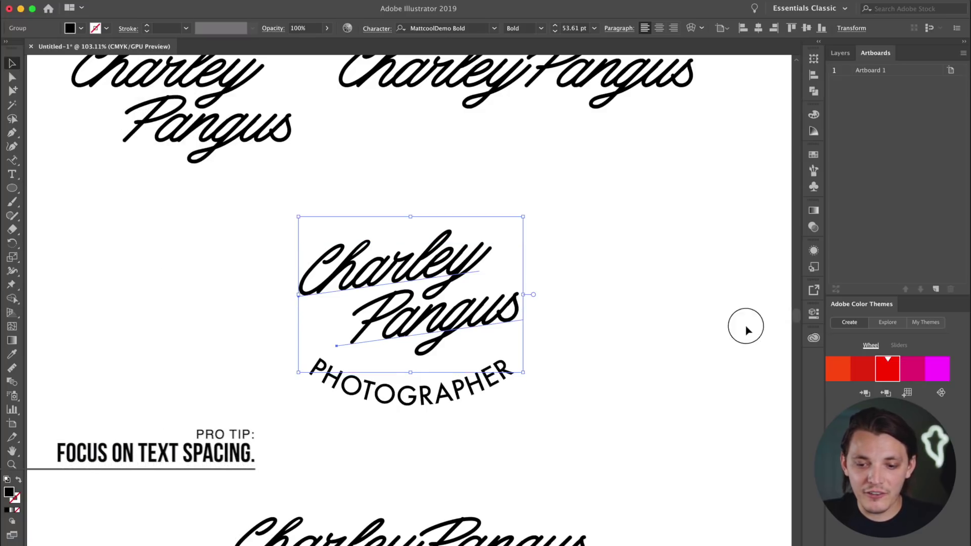
click(747, 329)
drag(380, 288, 380, 308)
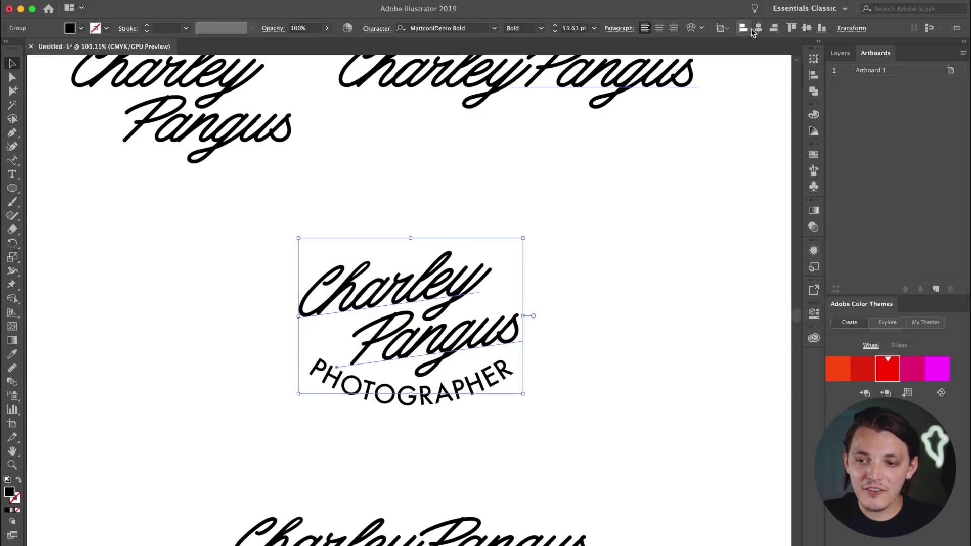
Horizontally center the slanted name over PHOTOGRAPHER and reduce PHOTOGRAPHER to 19 pt.
click(758, 31)
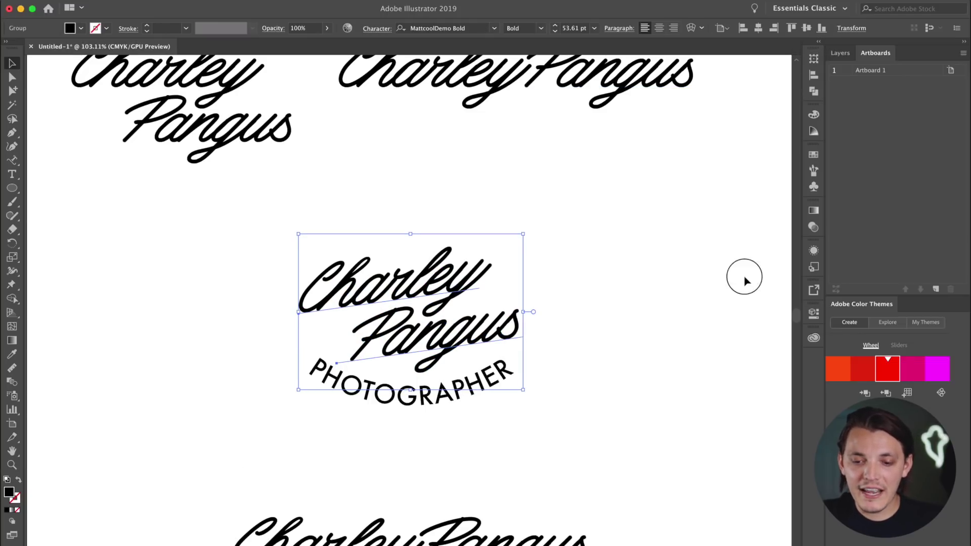
click(416, 435)
click(440, 410)
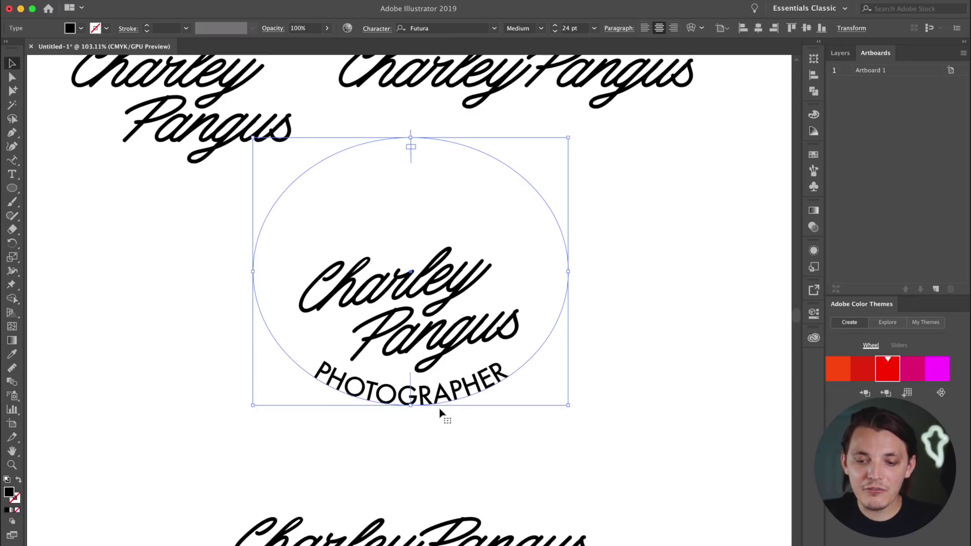
click(554, 32)
click(554, 32)
click(555, 32)
click(554, 31)
click(555, 32)
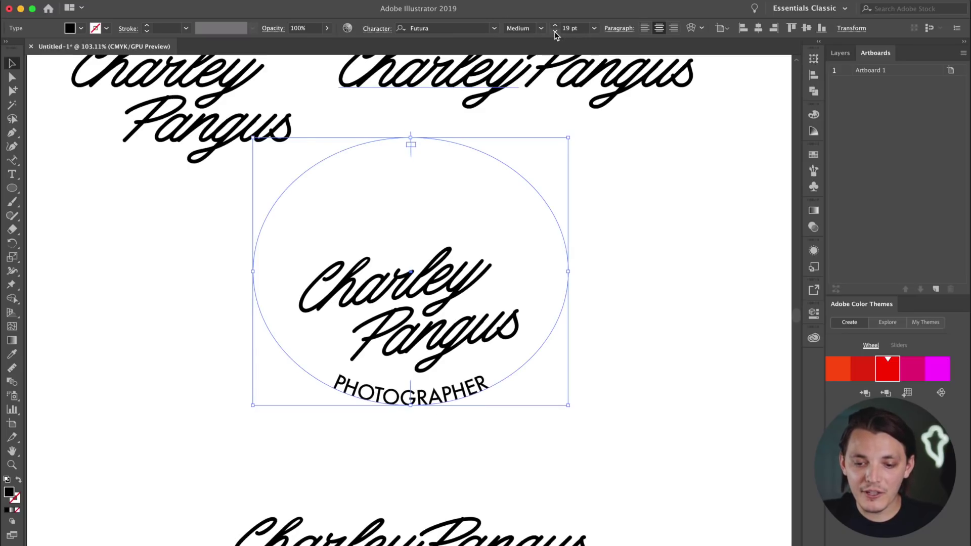
click(676, 280)
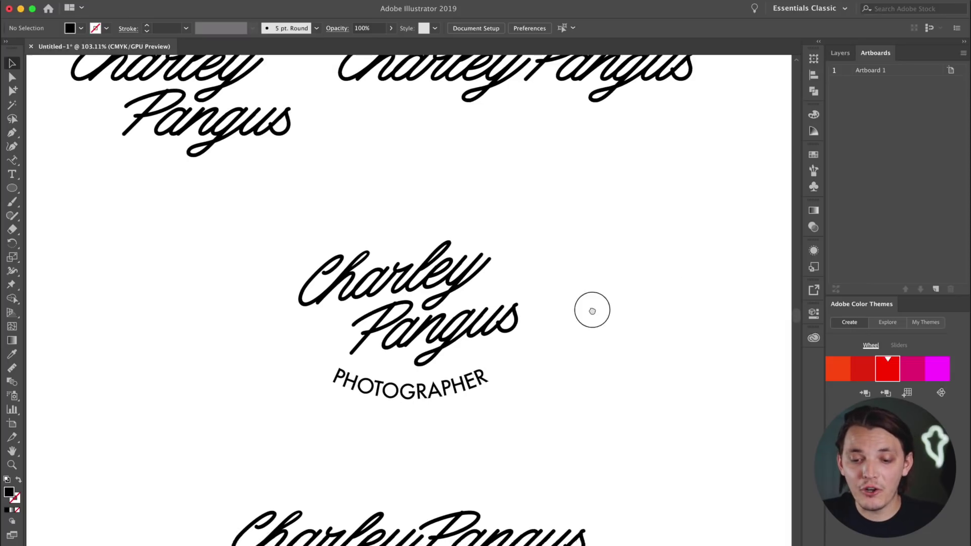
drag(590, 310, 596, 285)
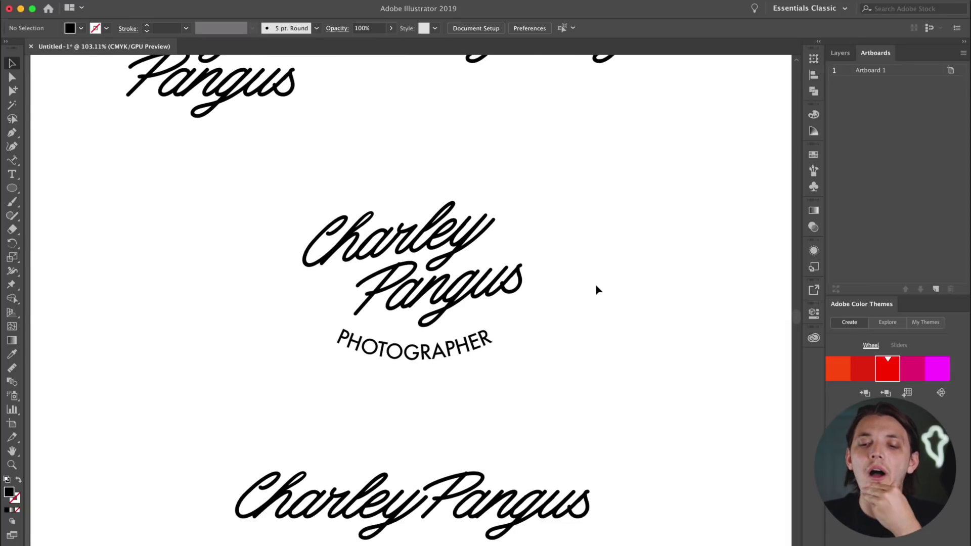